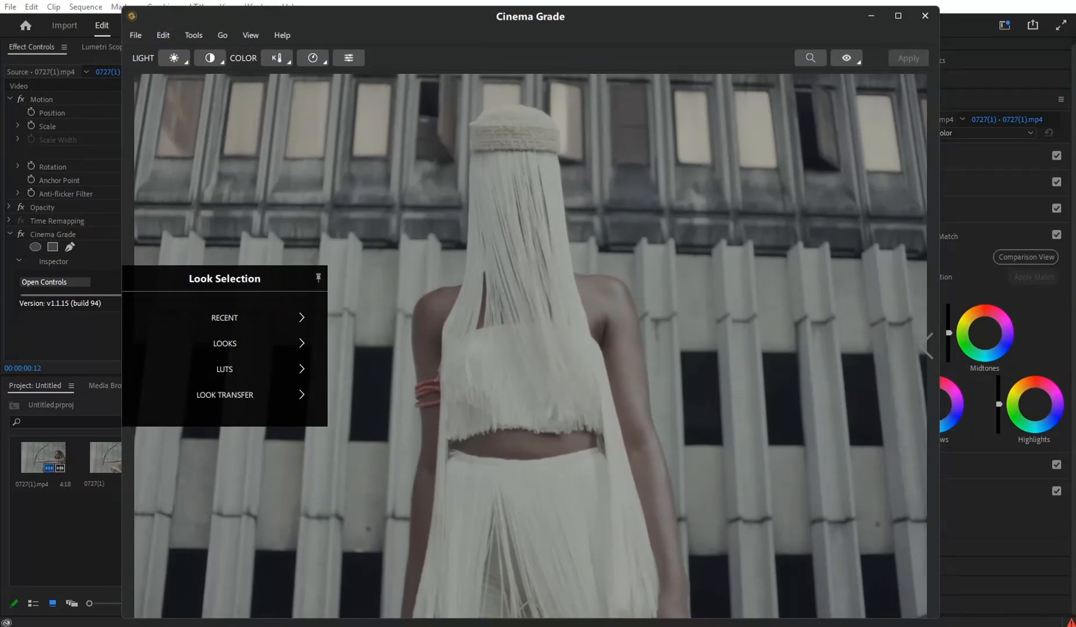
- Return to the Cinema Grade window, reposition it and set its preview to the early frame of the woman drawing the bow
drag(810, 25, 724, 104)
click(924, 40)
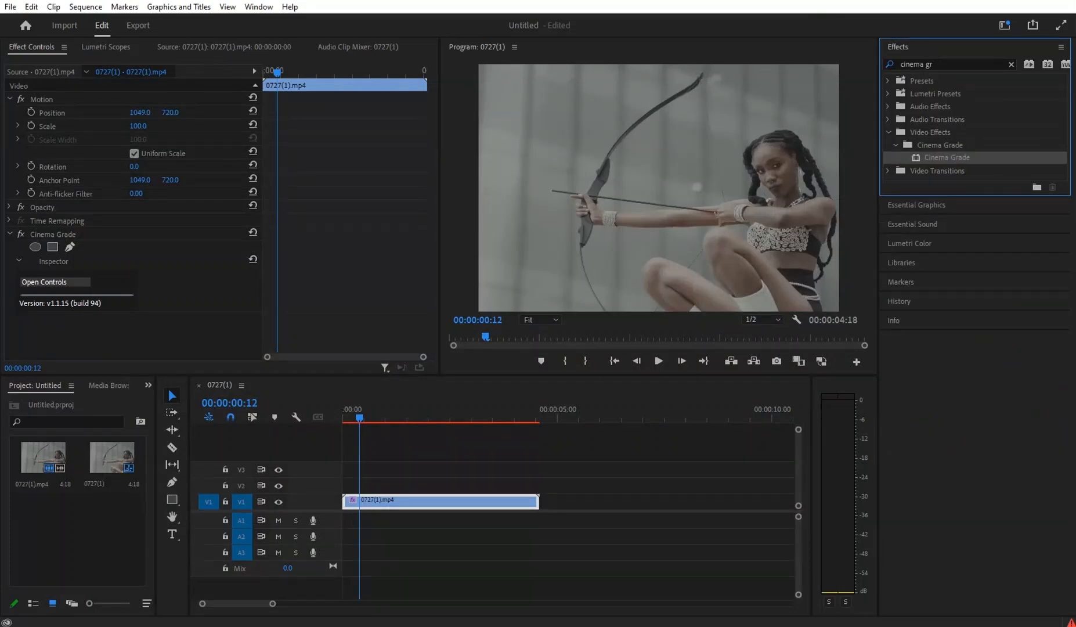
key(alt+Tab)
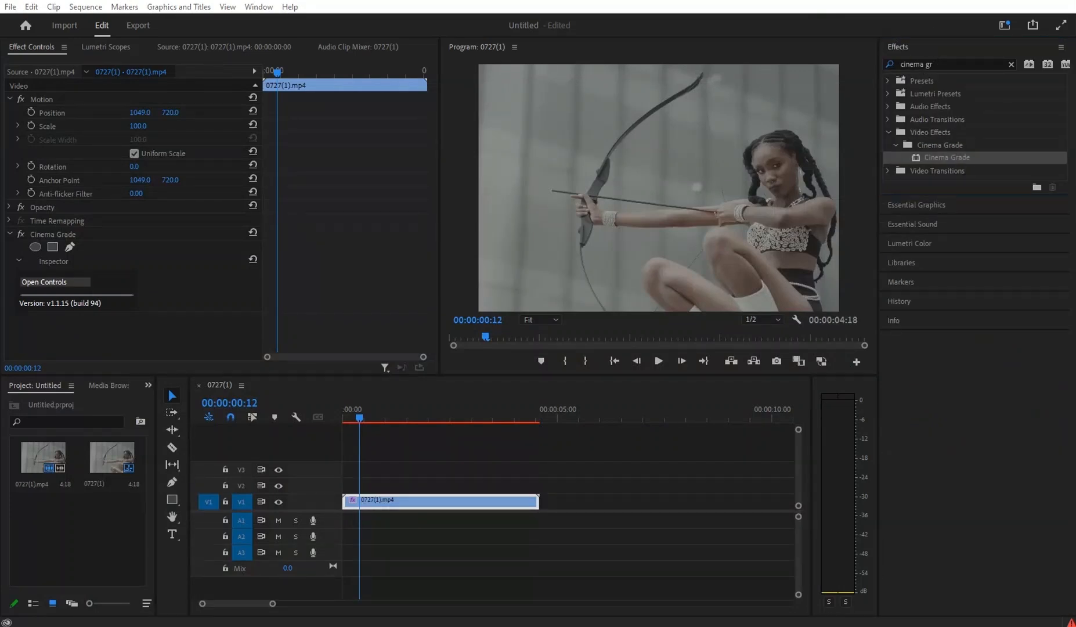
key(alt+Tab)
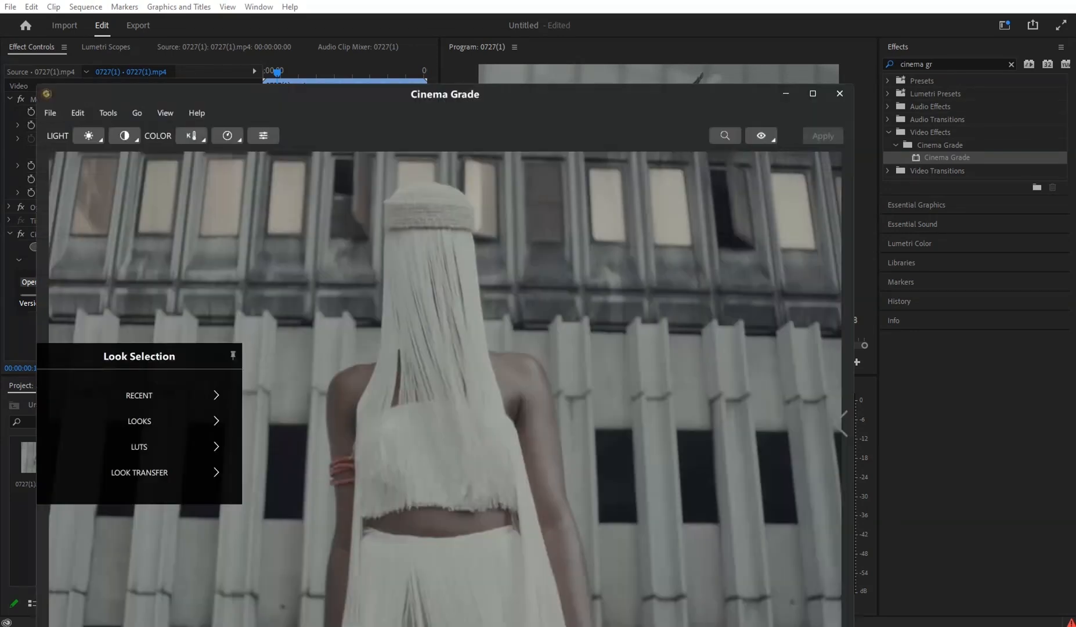
drag(289, 92, 330, 23)
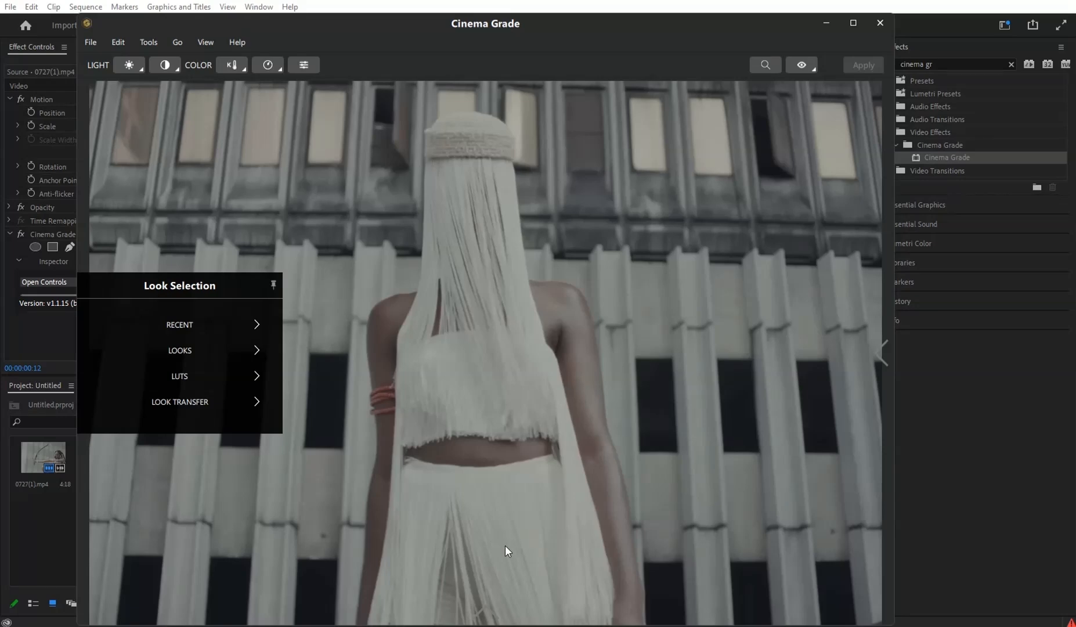
mouse_move(493, 603)
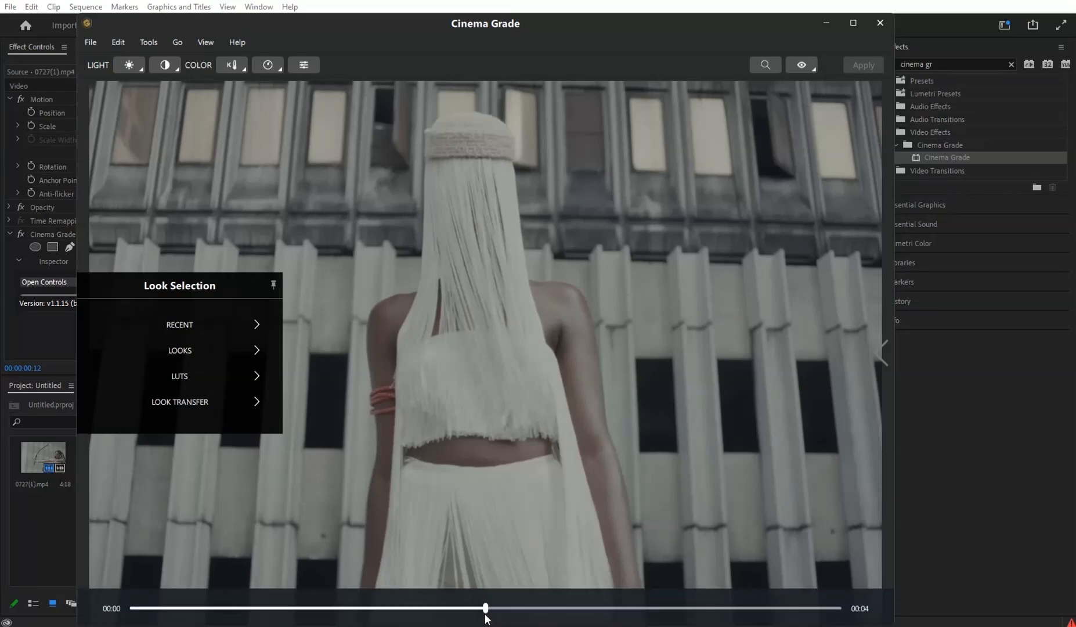
click(563, 606)
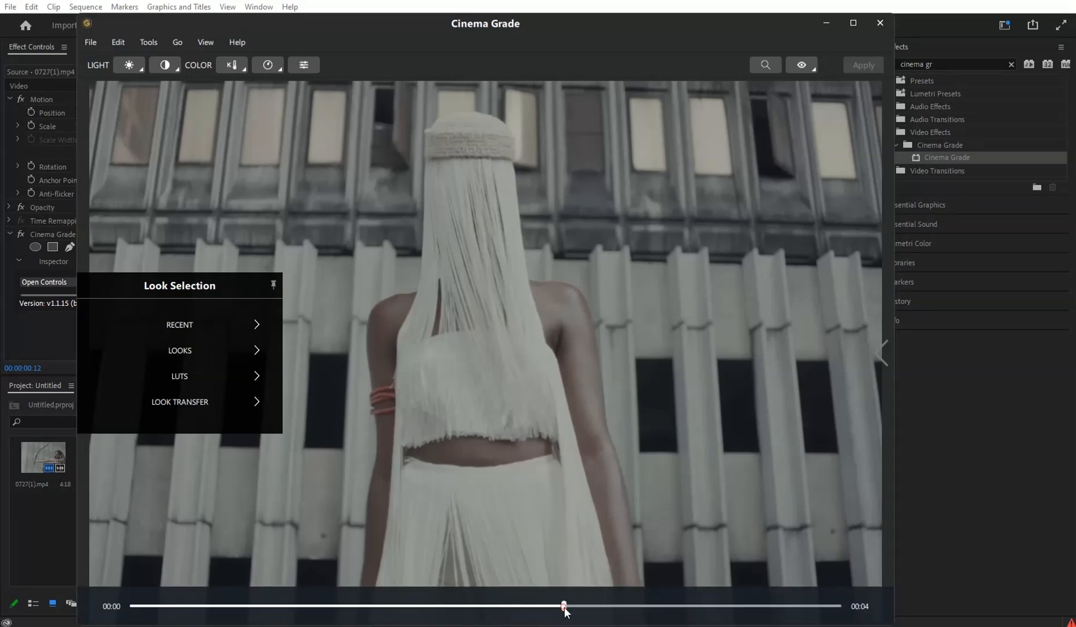
click(264, 606)
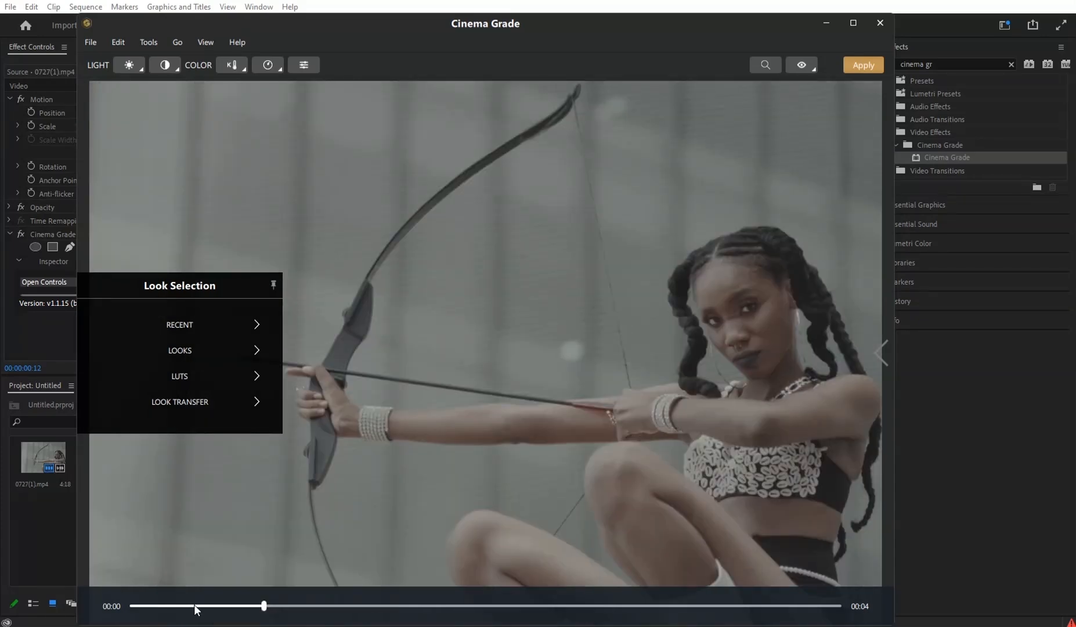
click(204, 606)
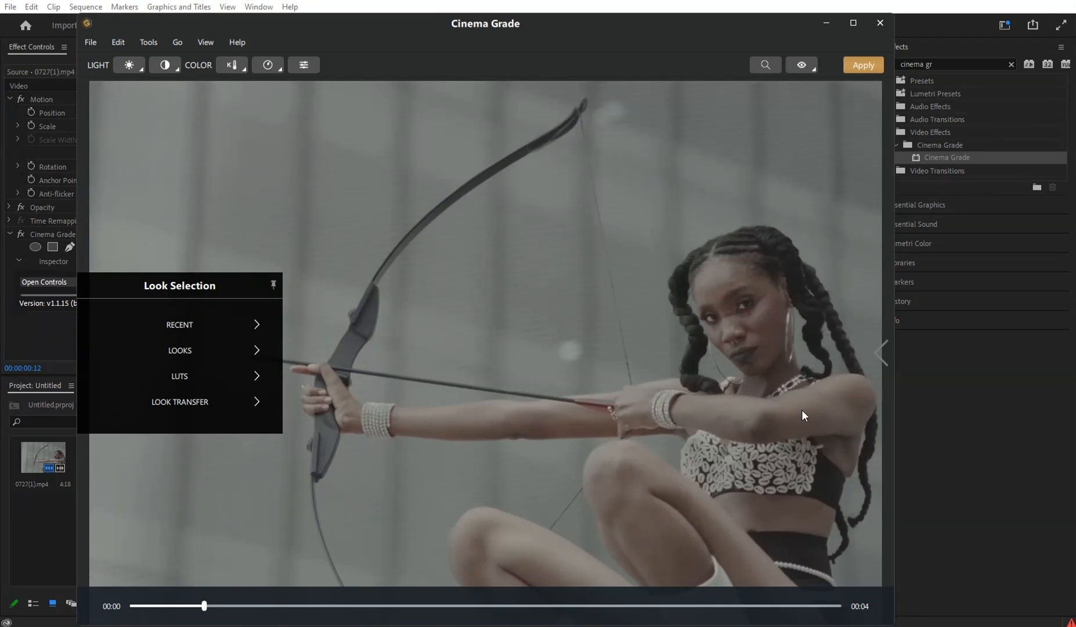
- Adjust the gray backdrop's hue directly in the preview and raise the overall saturation to 100
click(305, 65)
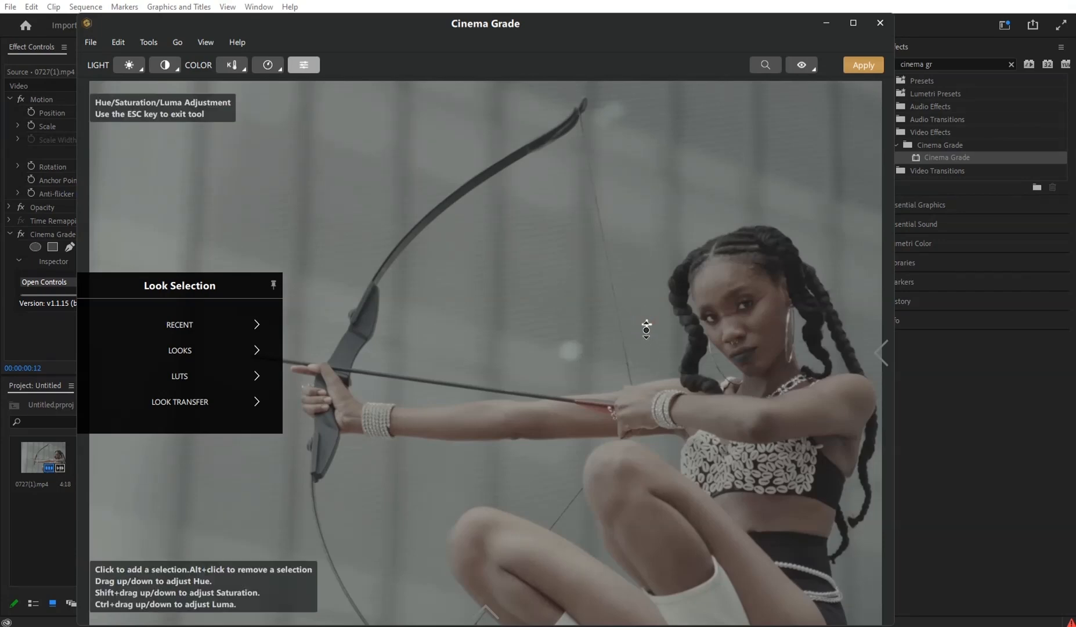
mouse_move(647, 324)
mouse_down()
mouse_move(634, 103)
mouse_move(651, 309)
mouse_move(652, 214)
mouse_up()
click(266, 65)
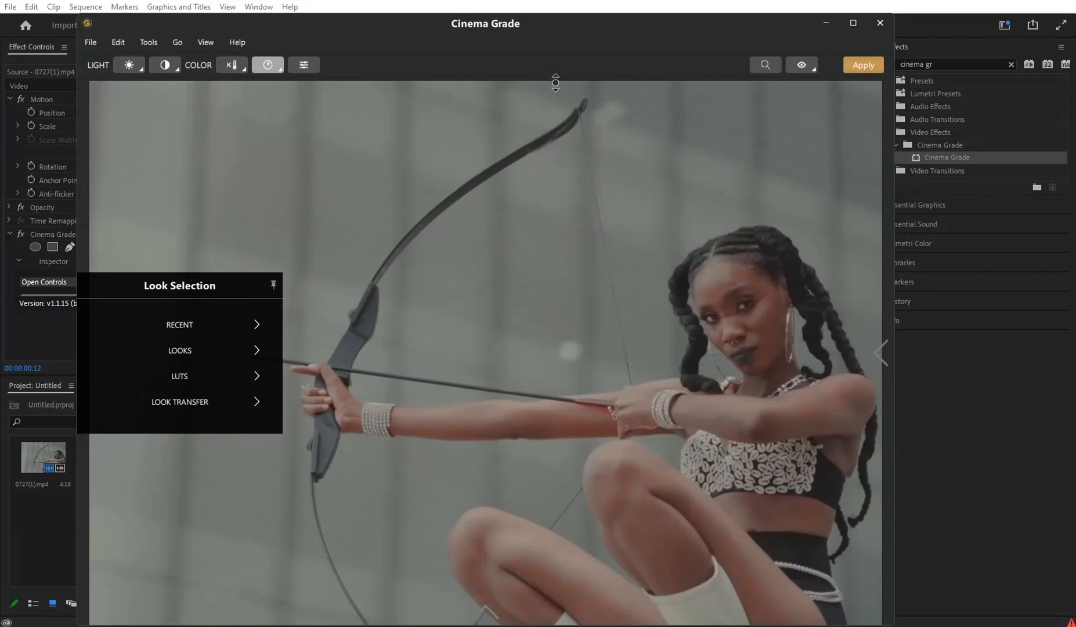
drag(557, 574, 524, 104)
- Sample the woman's forehead for a Hue/Saturation/Luma adjustment and compare the graded frame with the original
click(301, 65)
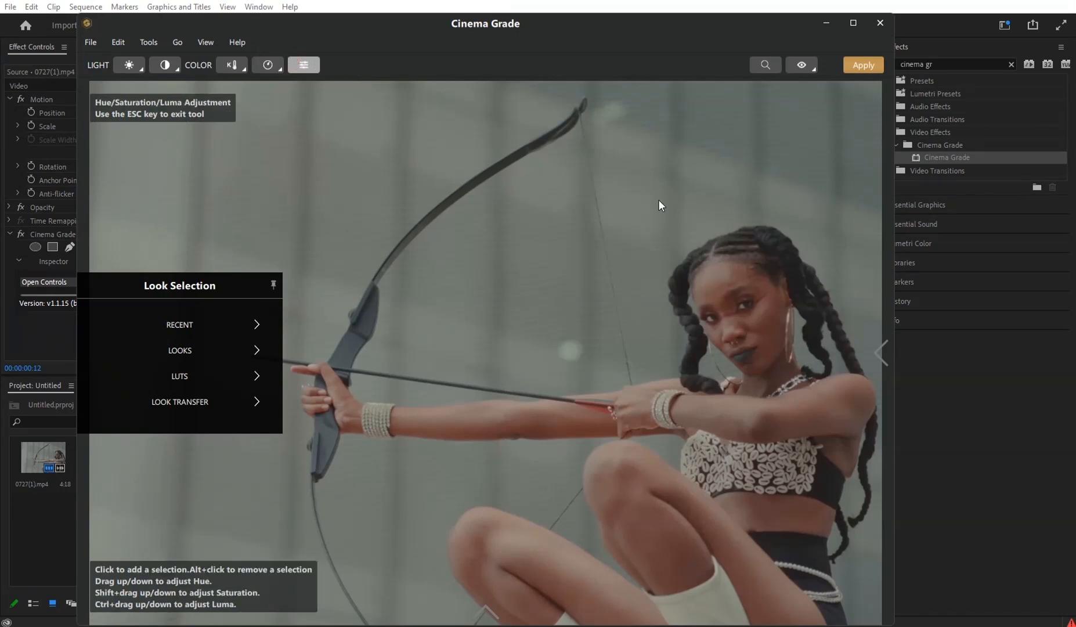
click(723, 291)
click(802, 65)
click(804, 65)
- Raise the exposure to 0.56 and the contrast to 45, comparing the result with the ungraded frame
click(130, 65)
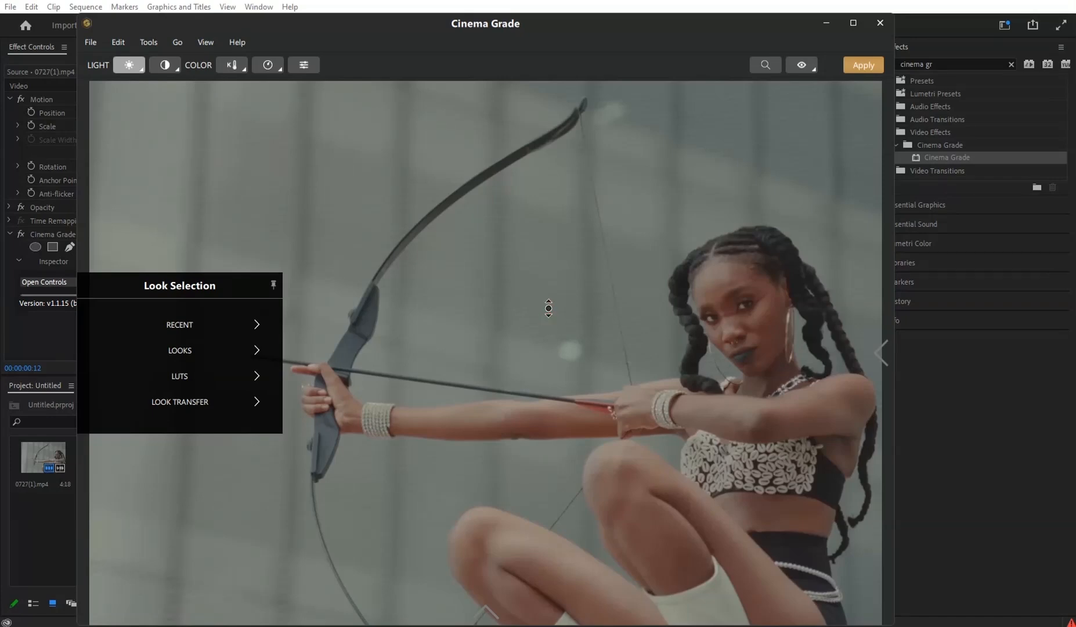
drag(549, 240, 556, 298)
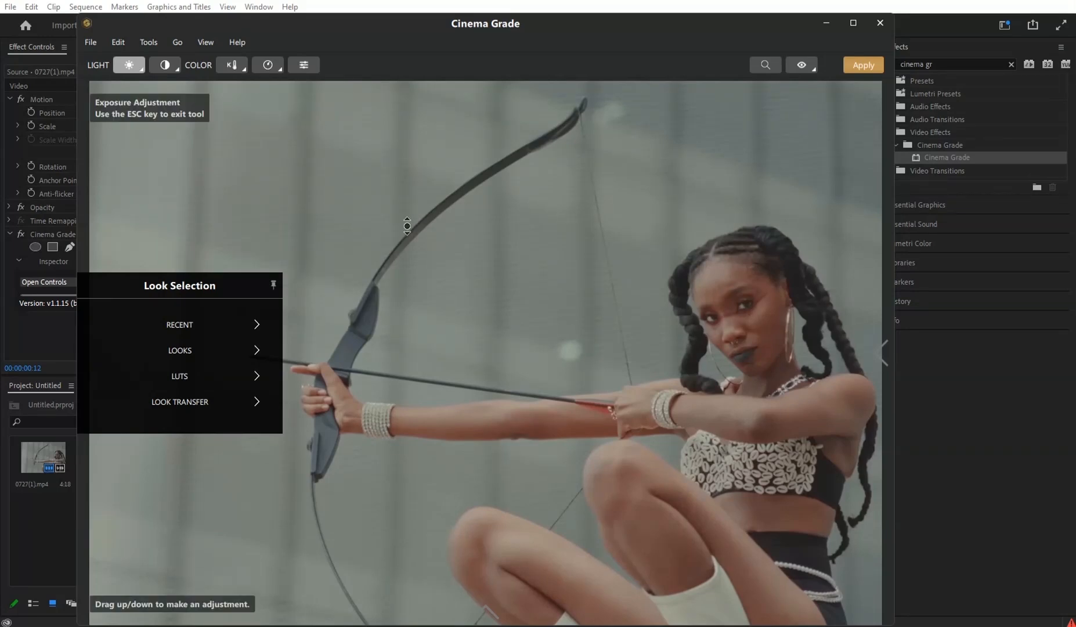
click(166, 65)
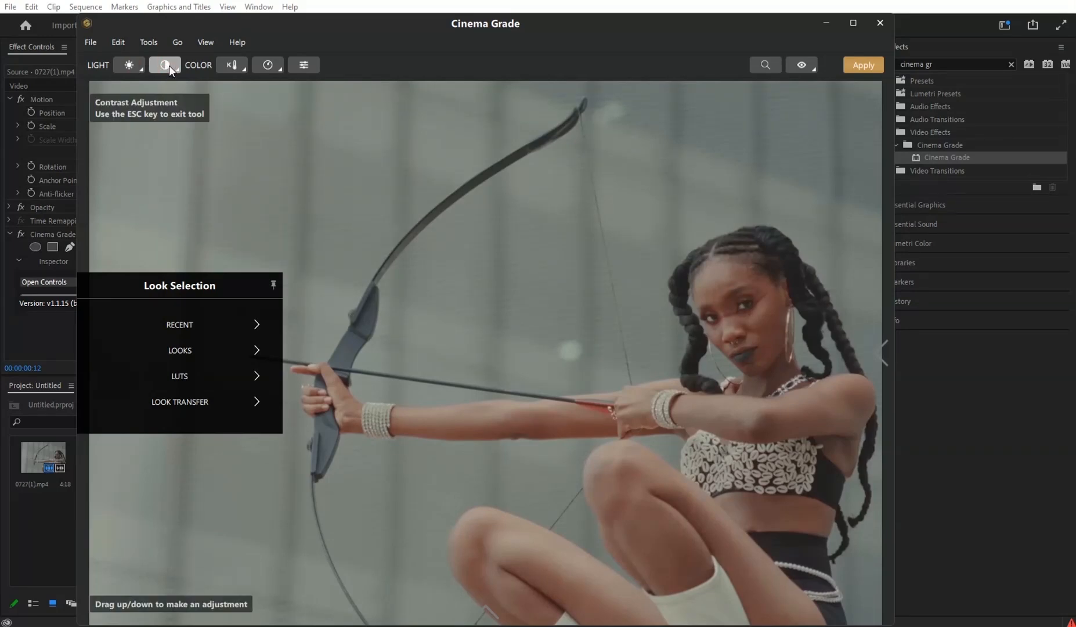
drag(561, 295, 564, 253)
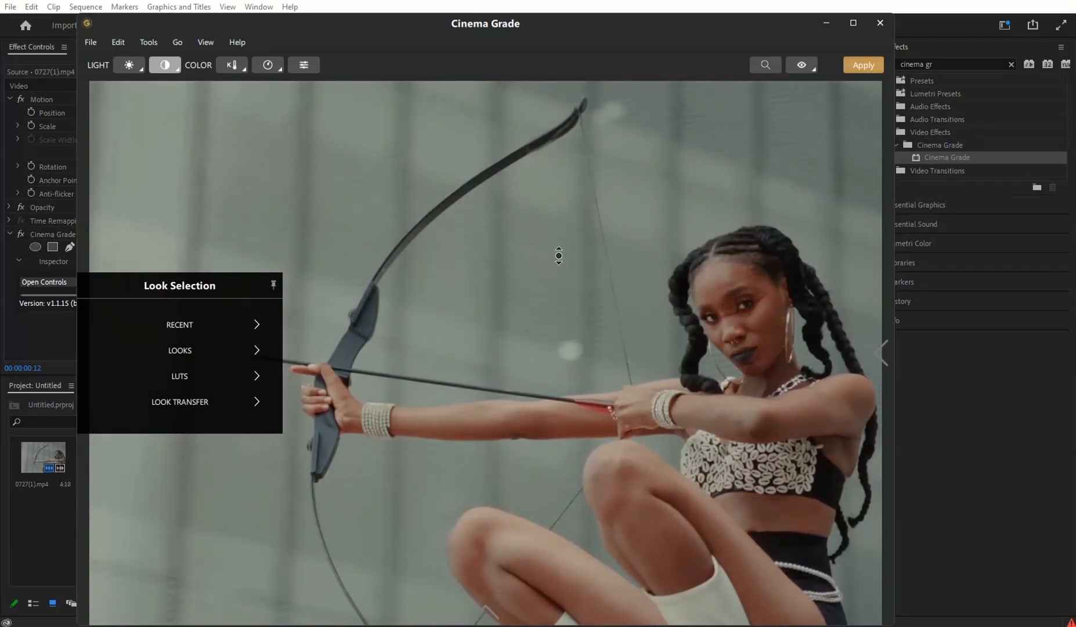
click(810, 61)
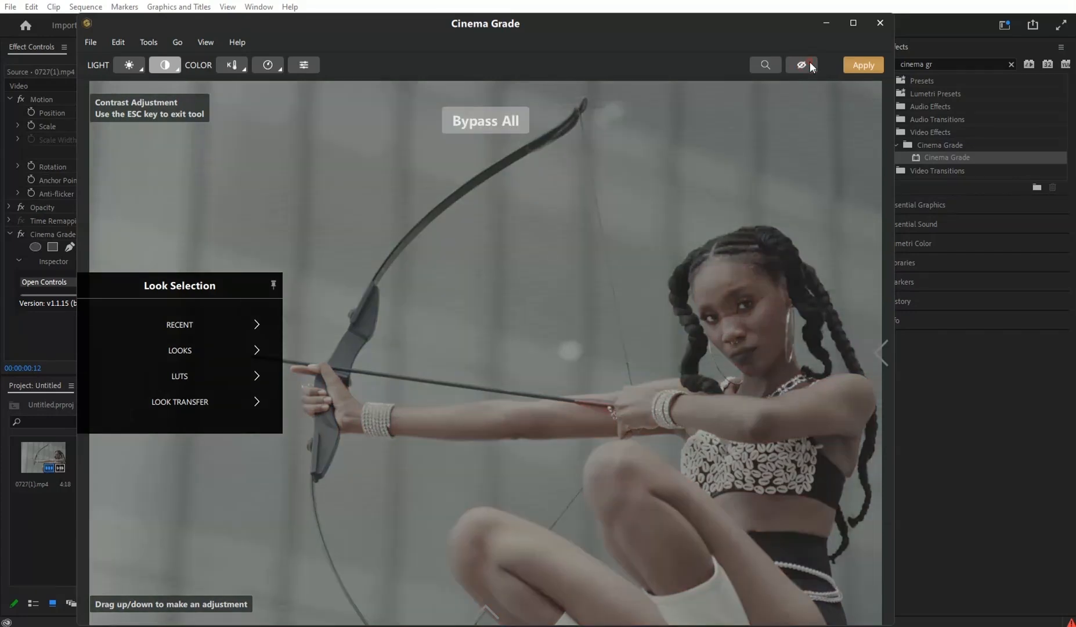
click(810, 61)
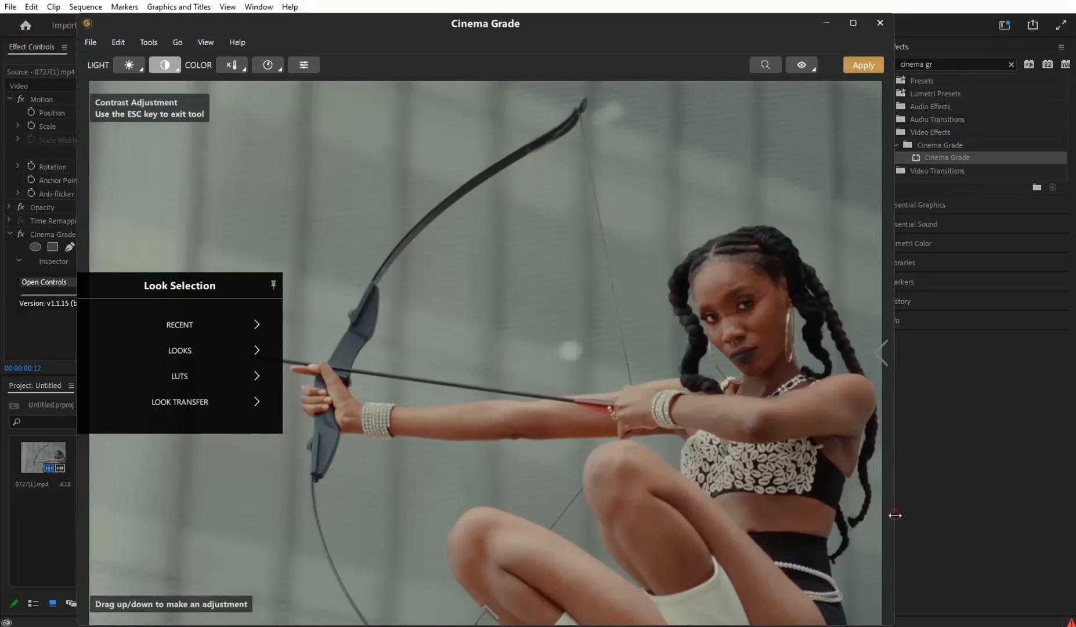
- Reposition and widen the Cinema Grade window so the full Grade controls show beside the preview, comparing the graded and original frames
drag(895, 514, 637, 504)
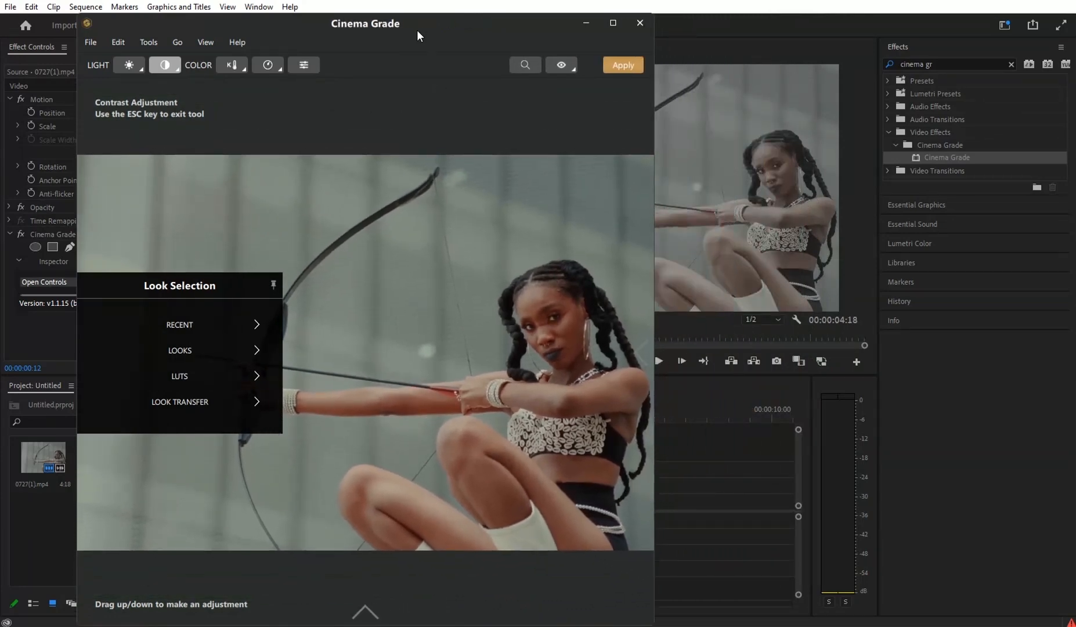
drag(417, 29, 570, 23)
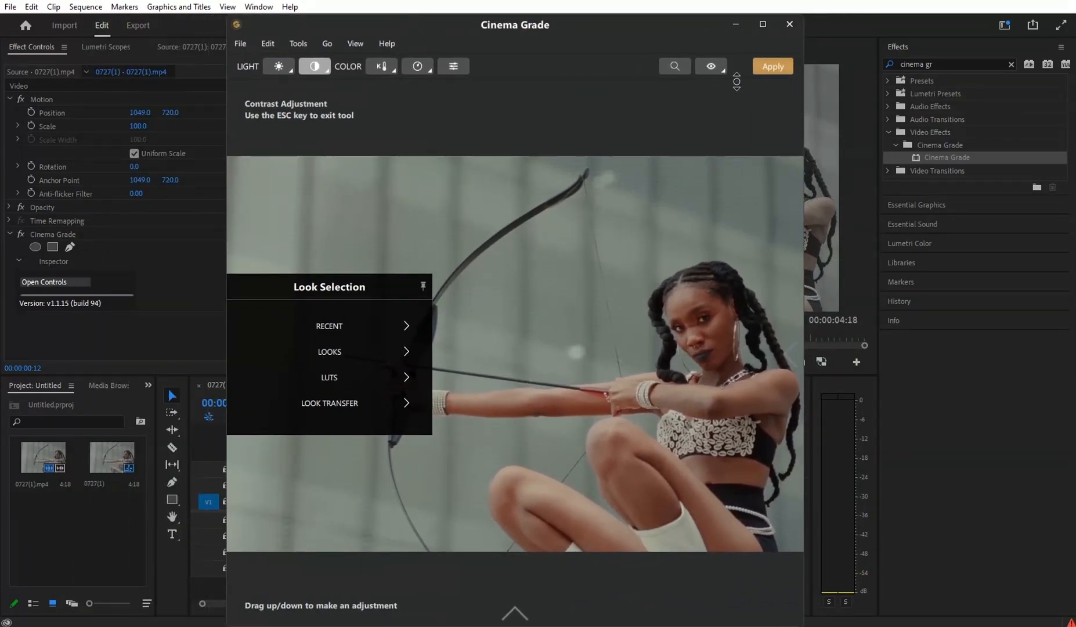
click(719, 66)
click(718, 66)
mouse_move(782, 353)
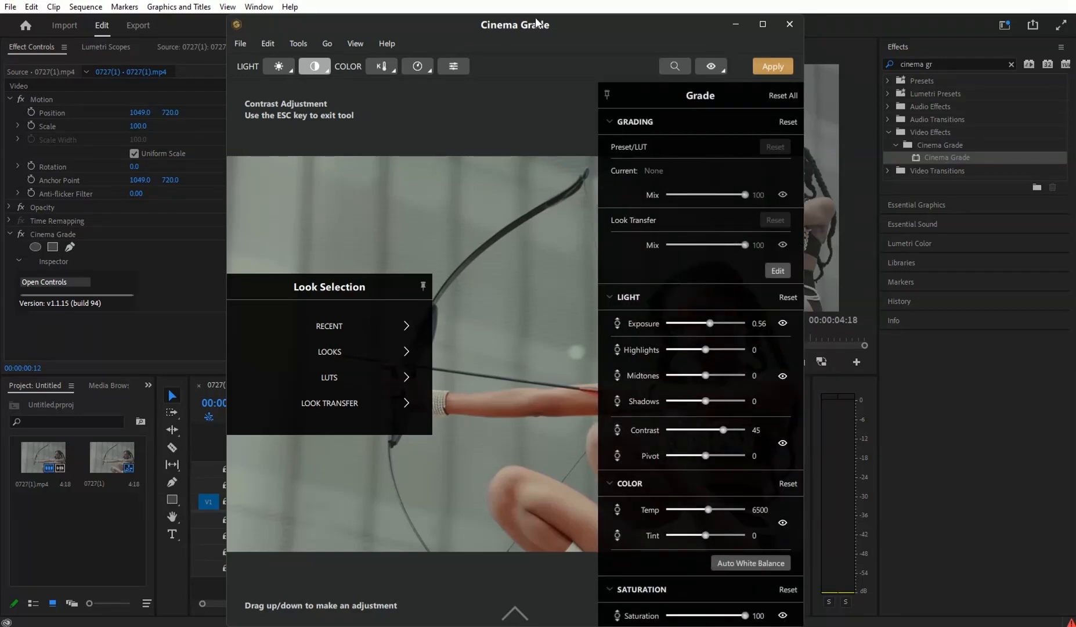
drag(557, 26, 385, 30)
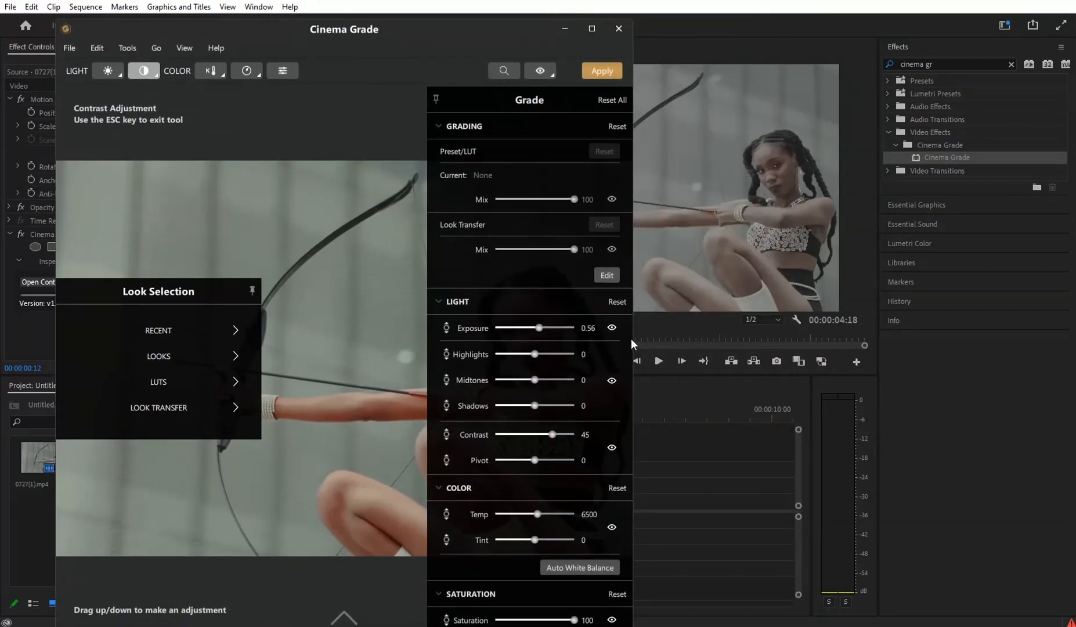
drag(632, 339, 1020, 327)
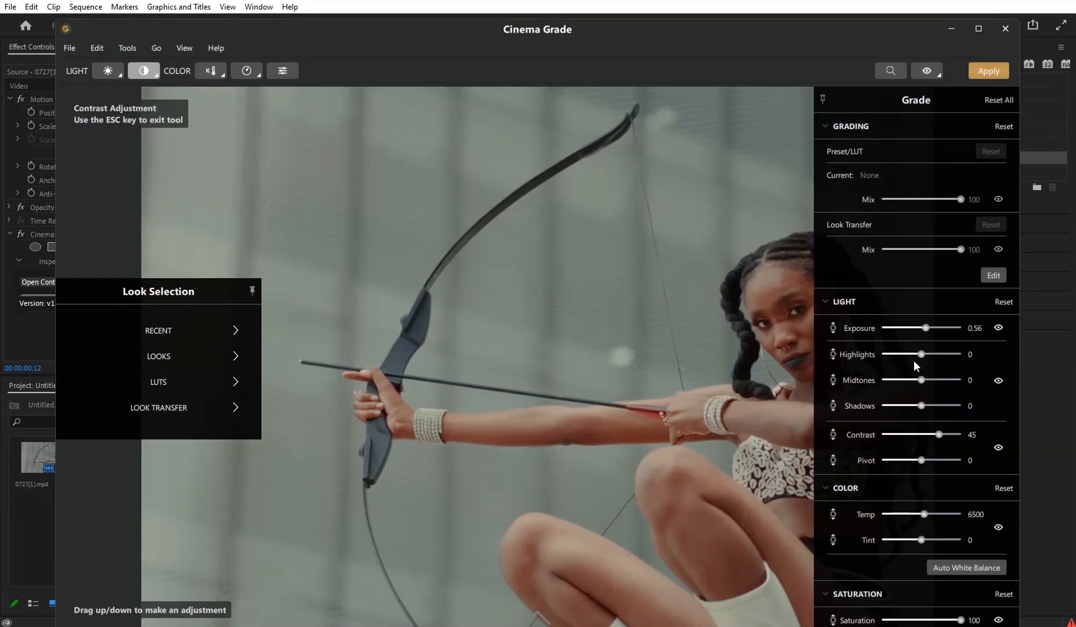
- Fine-tune the red vector's luma and set the green vector to hue 20 and saturation 100
scroll(940, 339, down, 6)
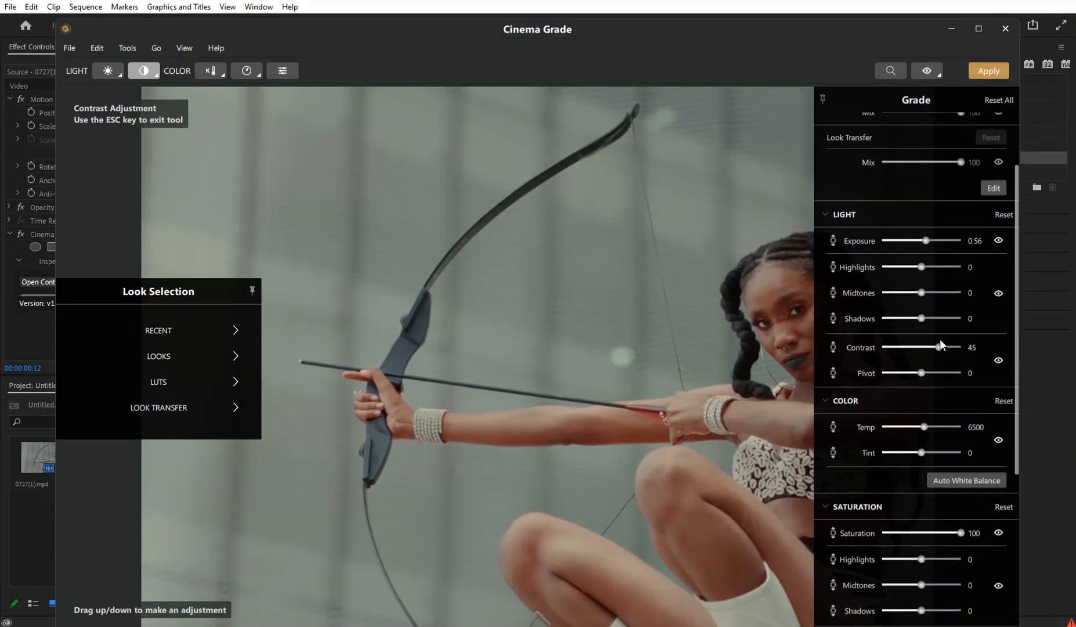
scroll(929, 354, up, 1)
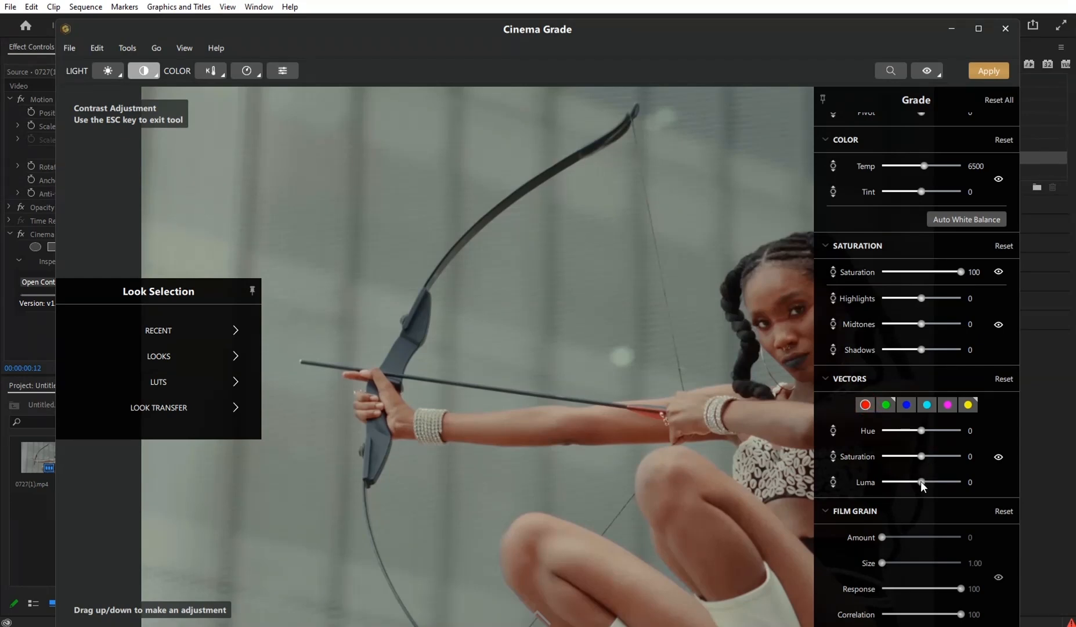
mouse_move(920, 482)
mouse_down()
mouse_move(902, 481)
mouse_move(920, 480)
mouse_up()
click(882, 409)
drag(920, 455, 874, 462)
- Adjust the blue vector's saturation and set the cyan vector to hue -8 and saturation 26
click(906, 405)
mouse_move(958, 455)
mouse_down()
mouse_move(846, 454)
mouse_move(964, 450)
mouse_move(894, 462)
mouse_move(952, 464)
mouse_up()
click(930, 404)
drag(963, 454, 931, 432)
drag(954, 427, 932, 457)
- Set midtone saturation to 47 and shadow saturation to 50, checking the grade against the original on other frames of the clip
mouse_move(924, 296)
mouse_down()
mouse_move(941, 295)
mouse_move(867, 301)
mouse_move(911, 297)
mouse_up()
drag(921, 298, 930, 328)
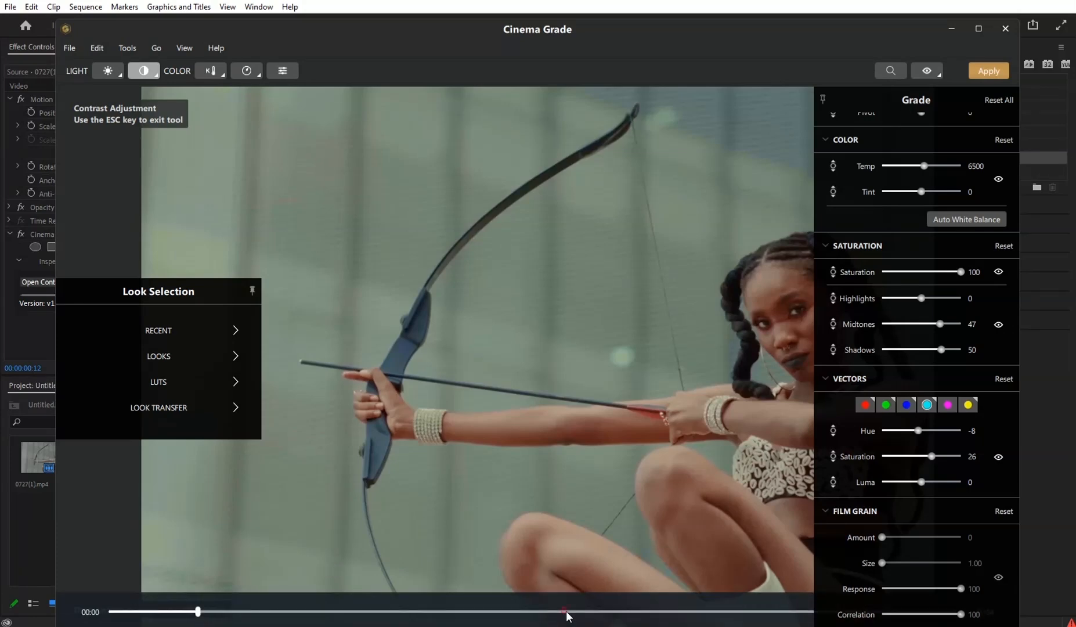
click(566, 612)
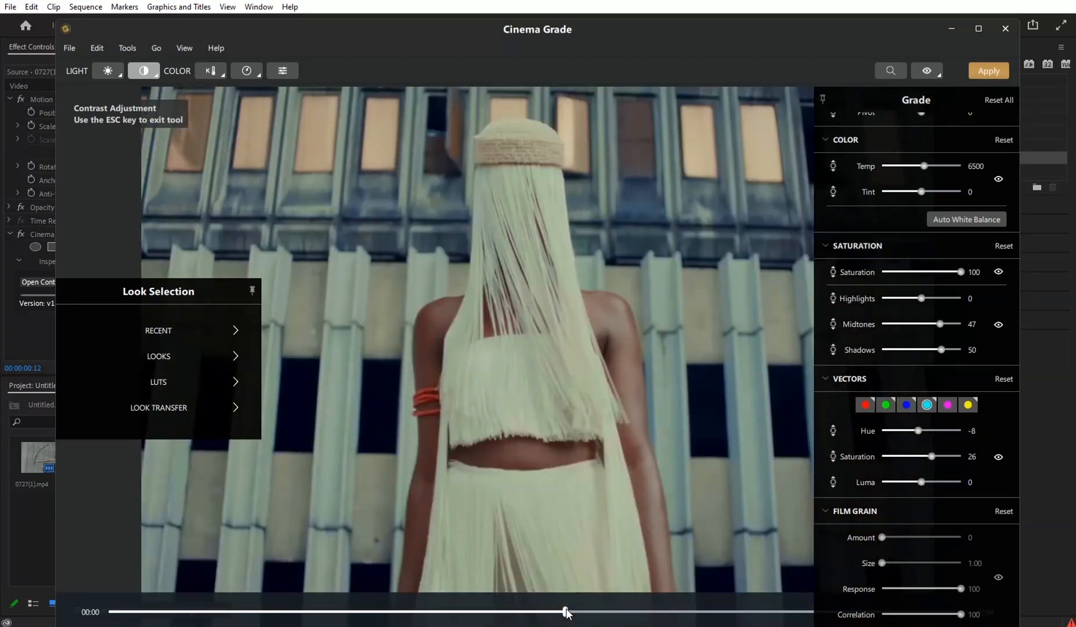
click(927, 72)
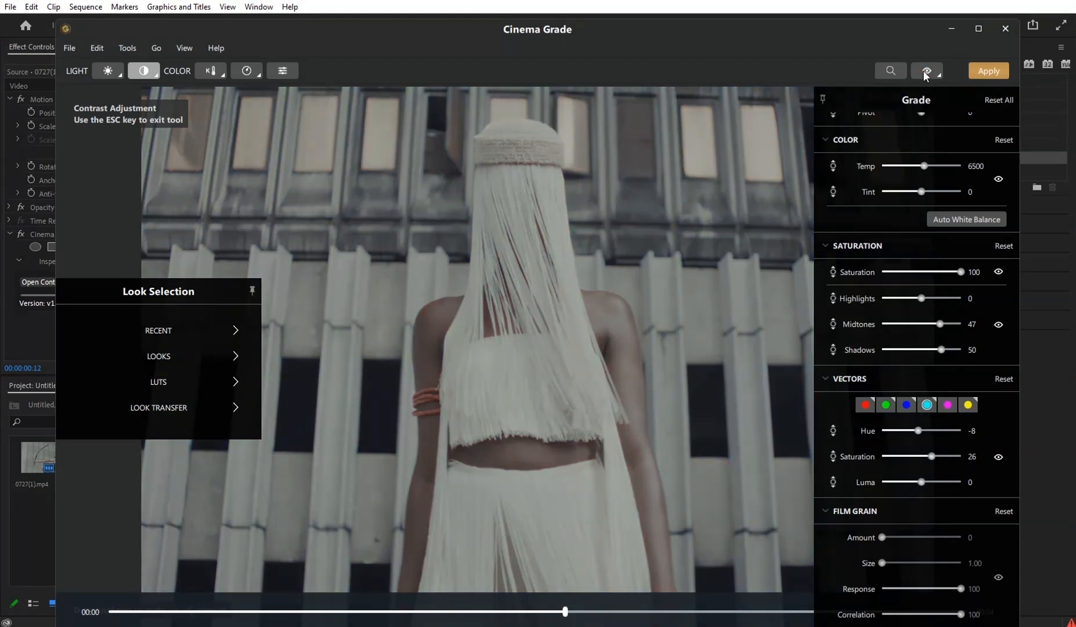
click(926, 72)
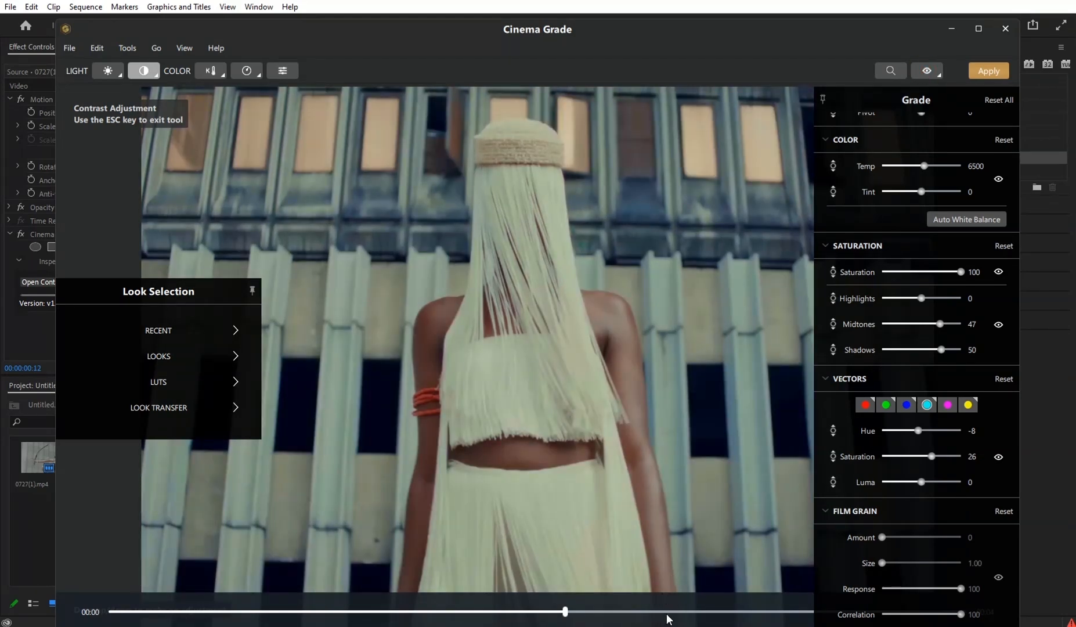
click(700, 611)
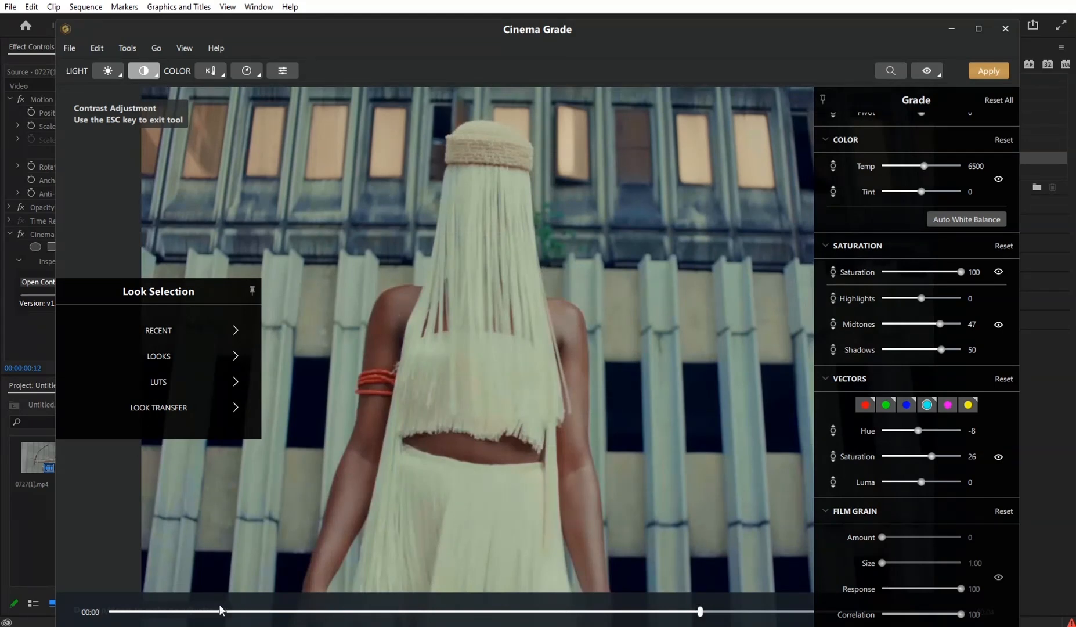
click(220, 612)
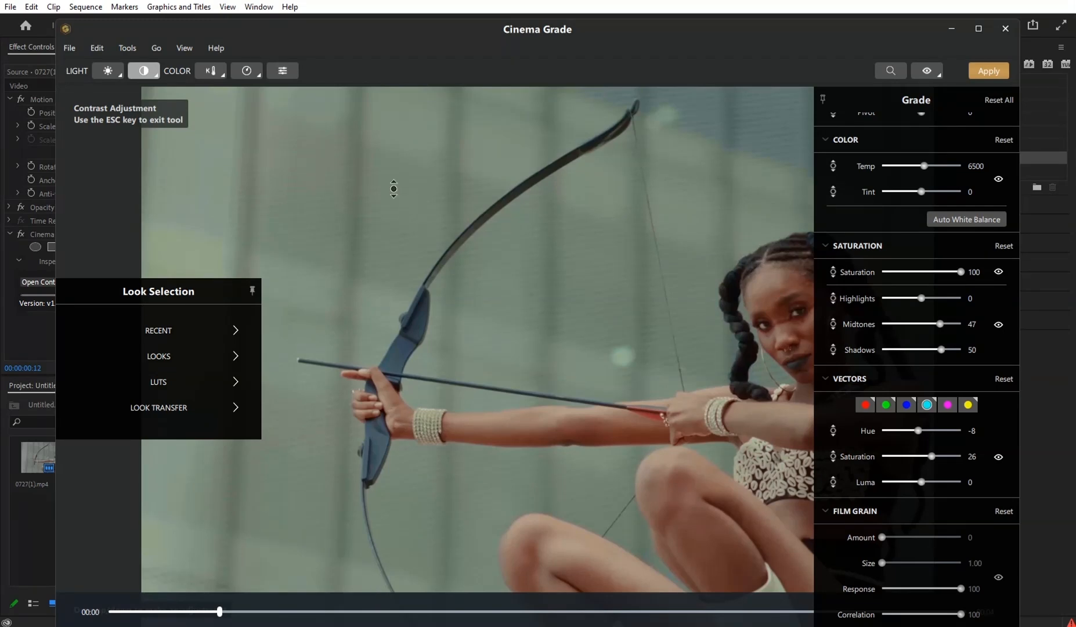
- Warm the image slightly by setting the color temperature to 6582
click(216, 70)
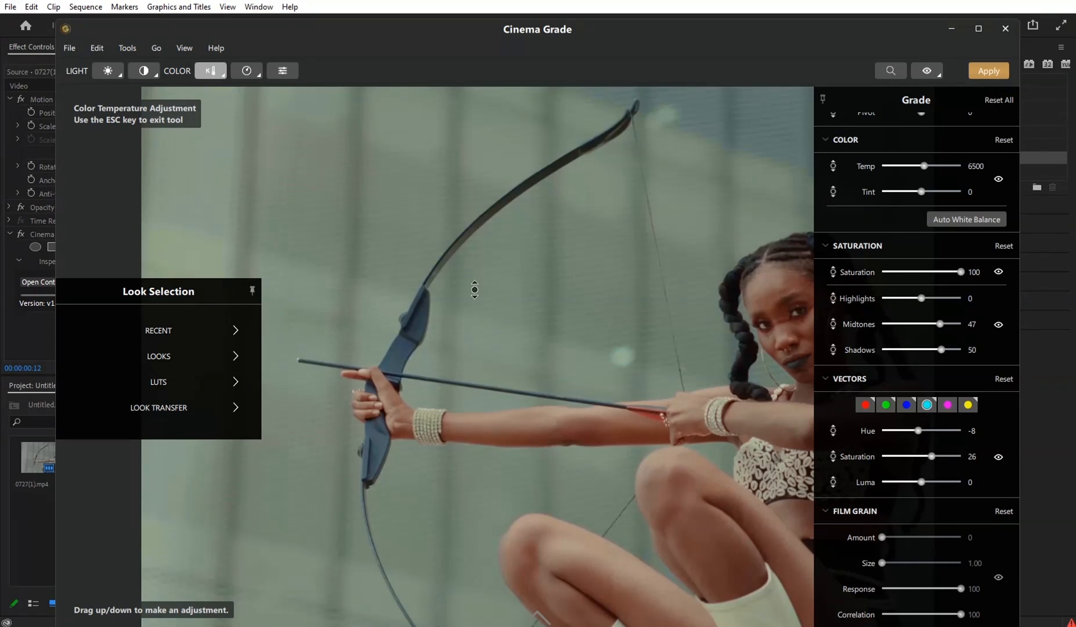
mouse_move(472, 269)
mouse_down()
mouse_move(480, 241)
mouse_move(492, 367)
mouse_move(483, 267)
mouse_up()
- Set the color tint to 9 and compare the graded image with the original
click(219, 73)
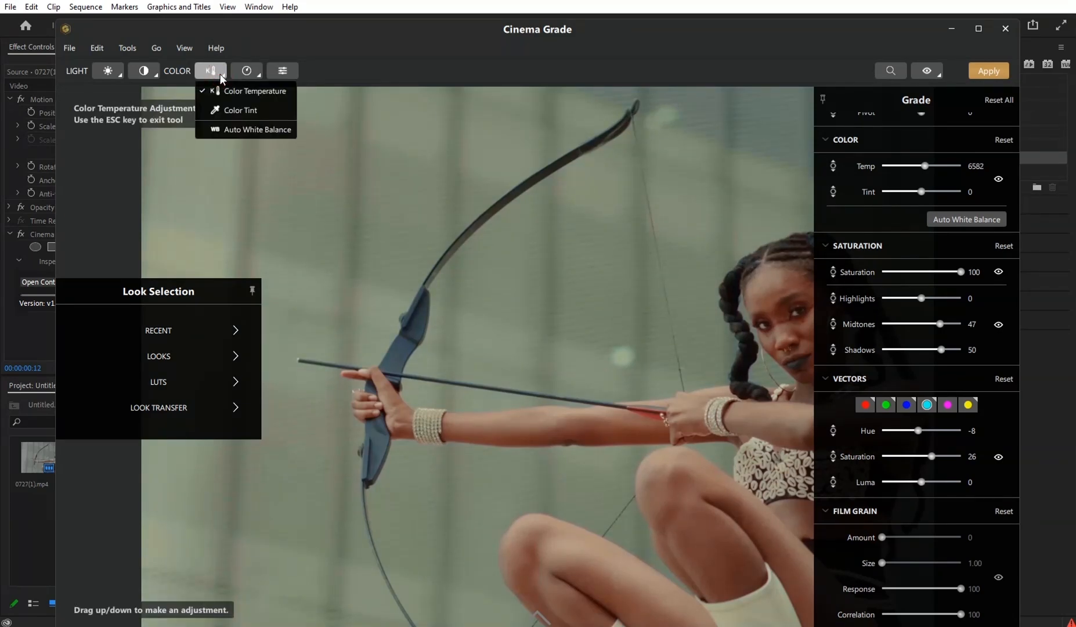
click(240, 111)
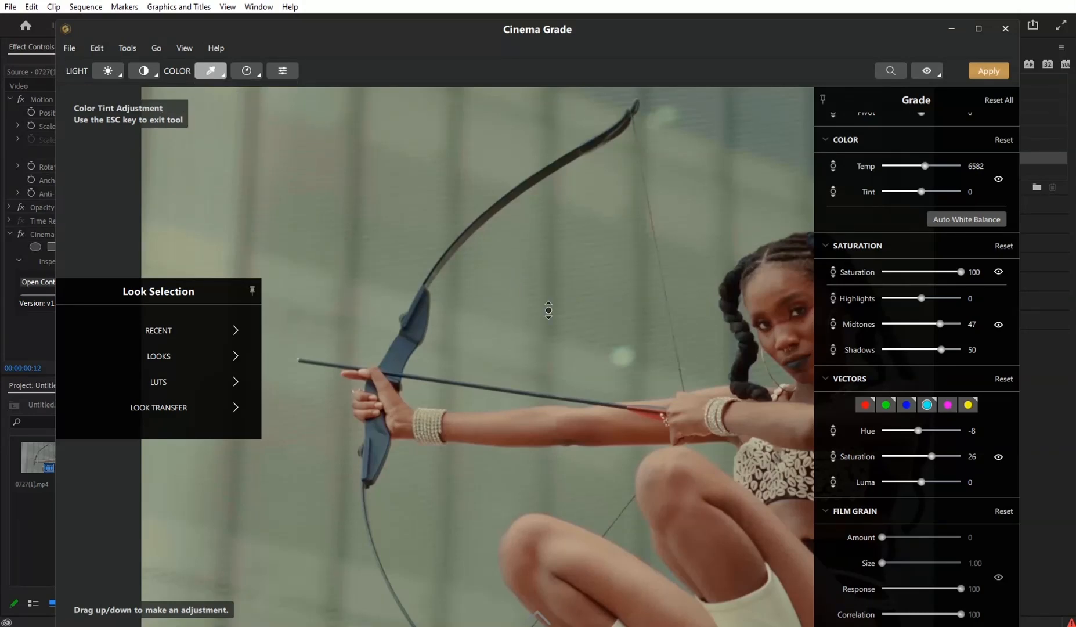
mouse_move(549, 310)
mouse_down()
mouse_move(551, 262)
mouse_move(550, 312)
mouse_up()
click(925, 72)
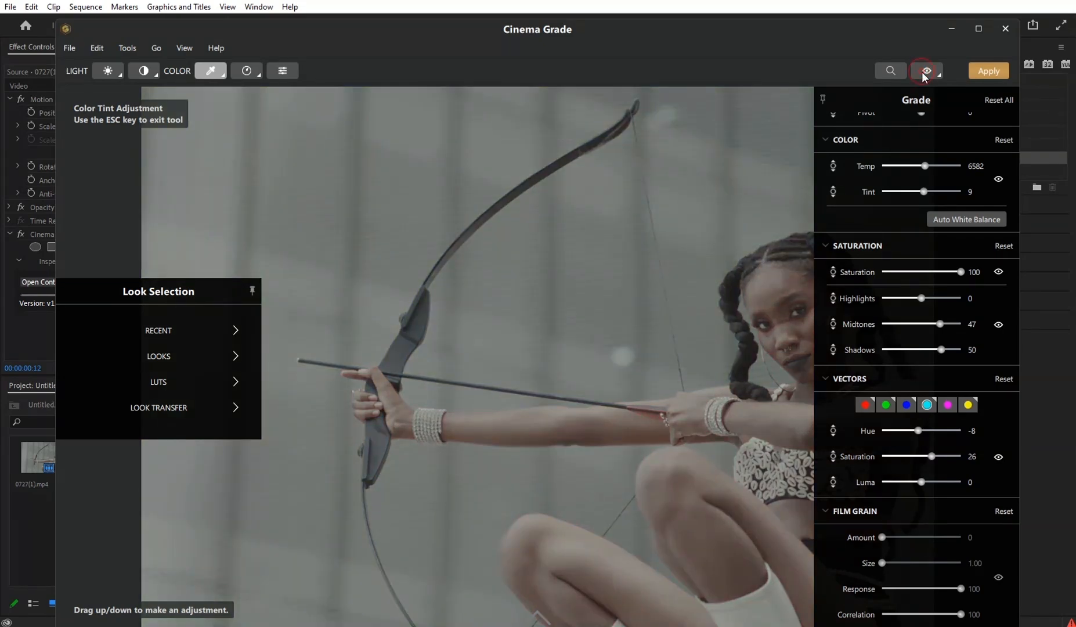
click(923, 72)
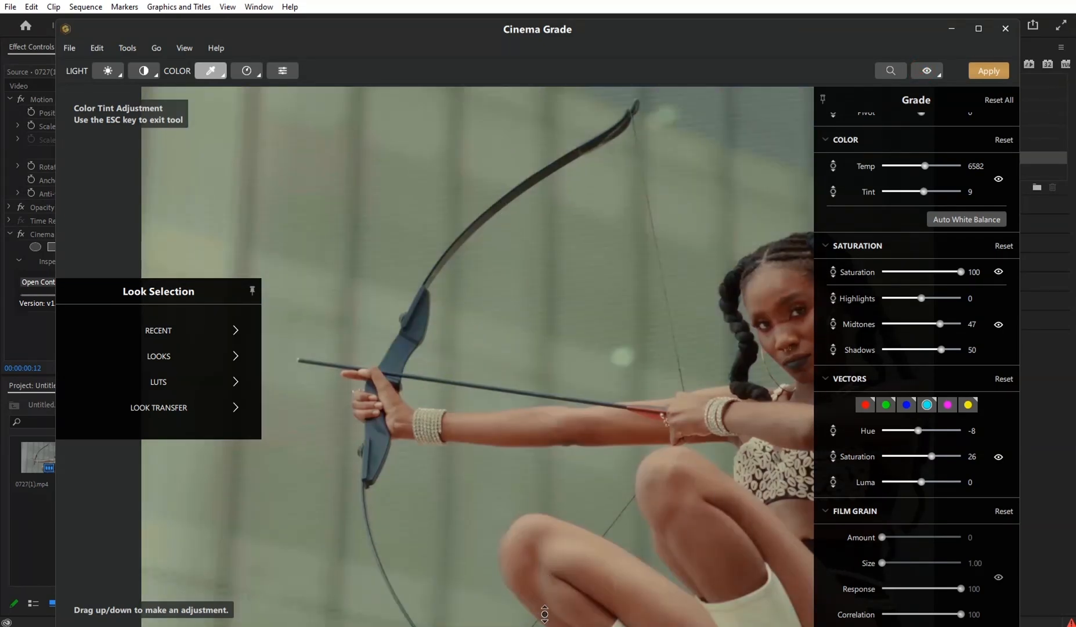
- Check the grade on frames from 02:09 to 04:00, repositioning the grading window in between
click(546, 613)
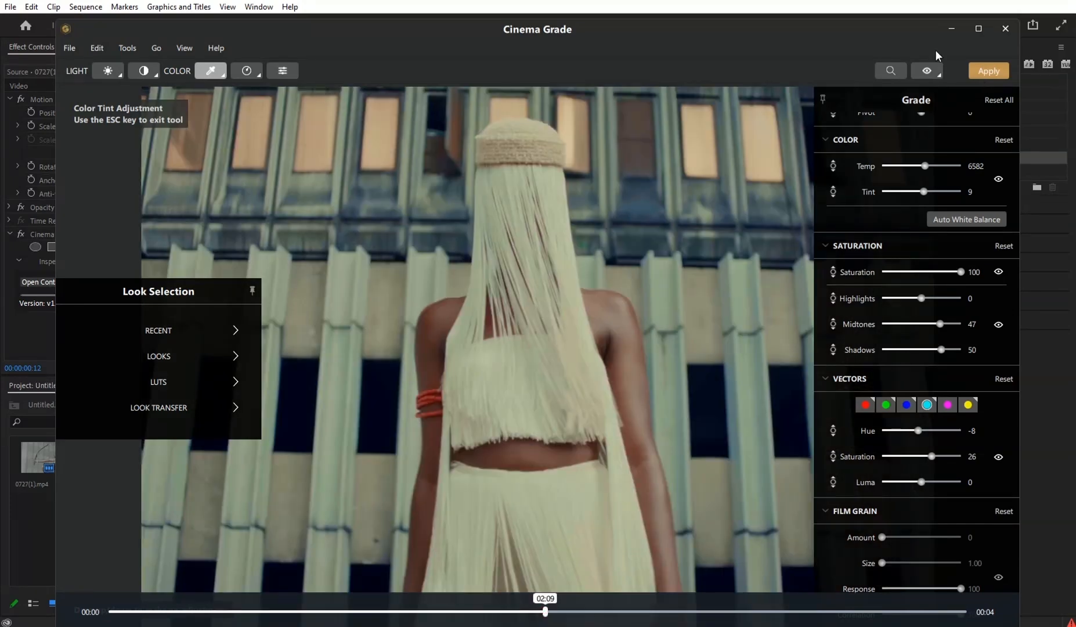
double_click(756, 24)
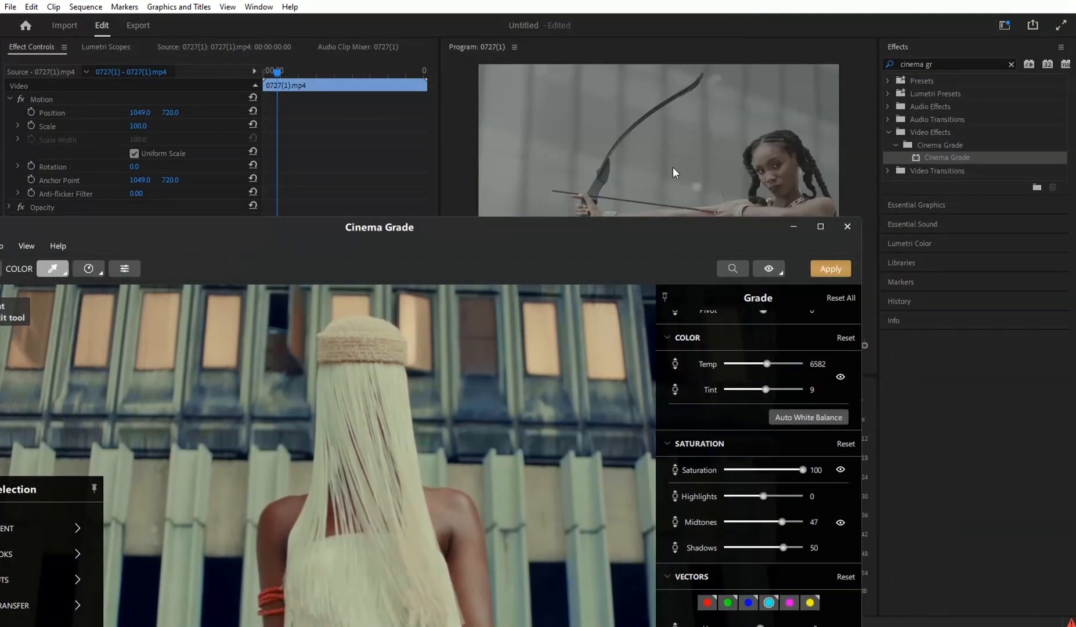
drag(518, 223, 617, 36)
click(579, 622)
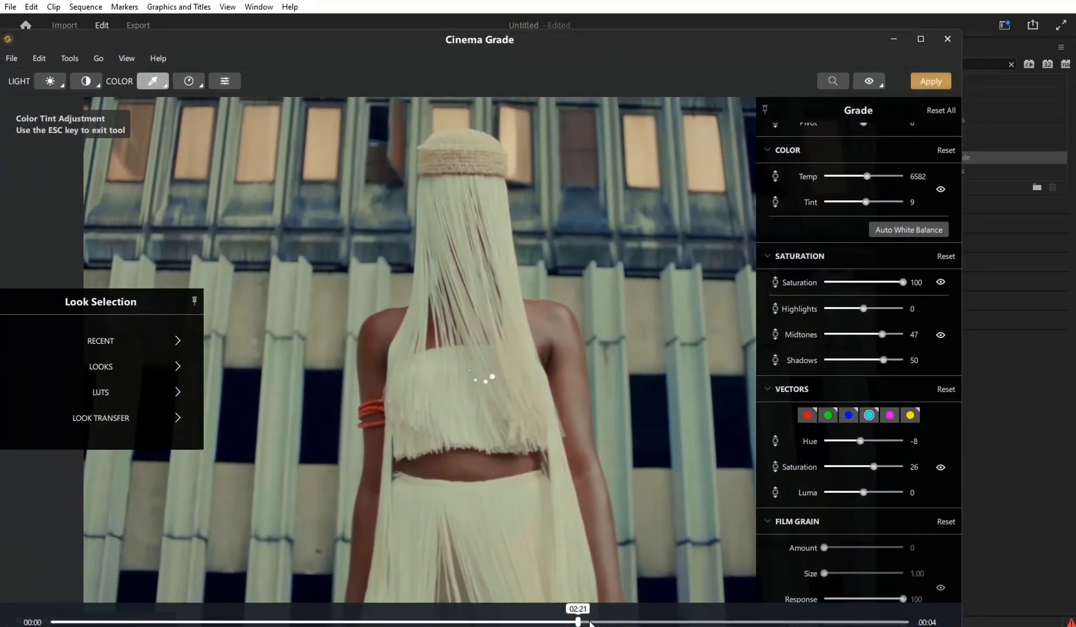
click(753, 622)
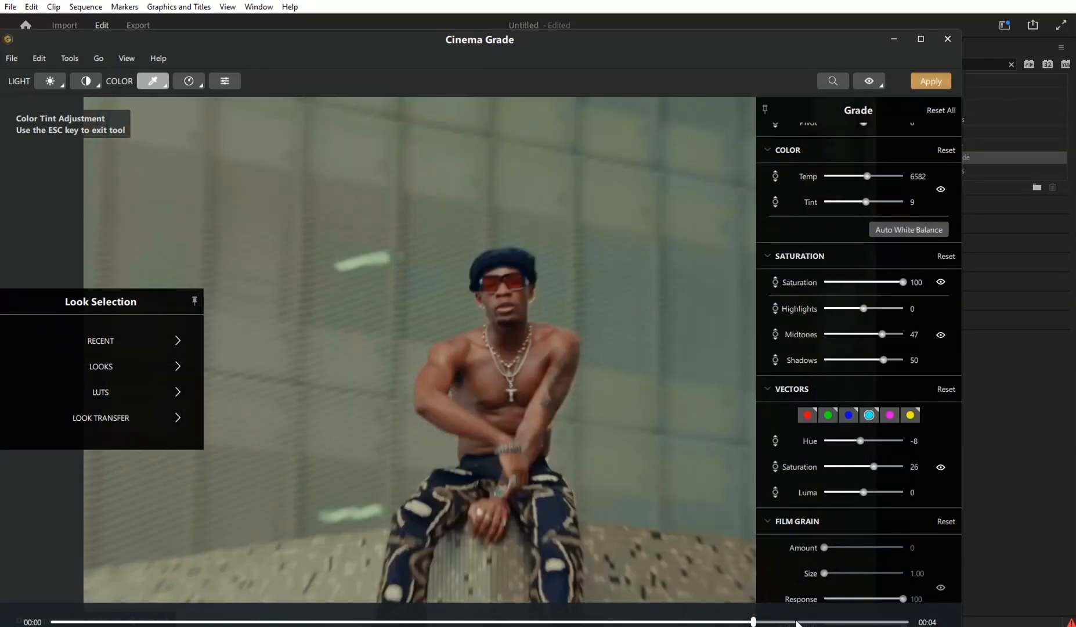
click(797, 622)
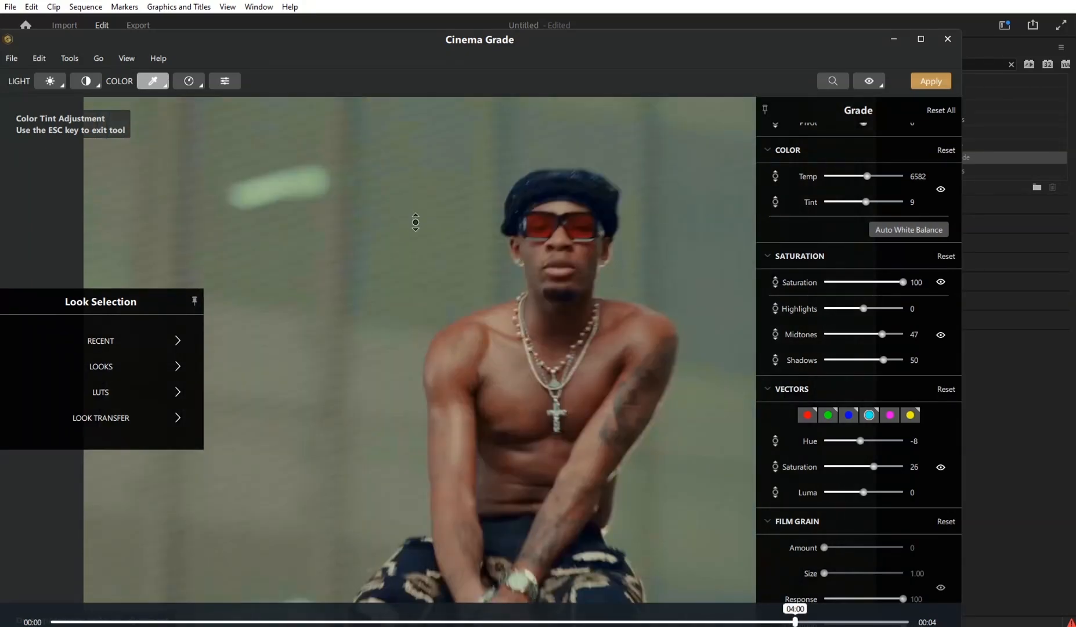
- Fine-tune the green vector's hue and set the cyan vector to hue 14 and saturation -10
click(826, 417)
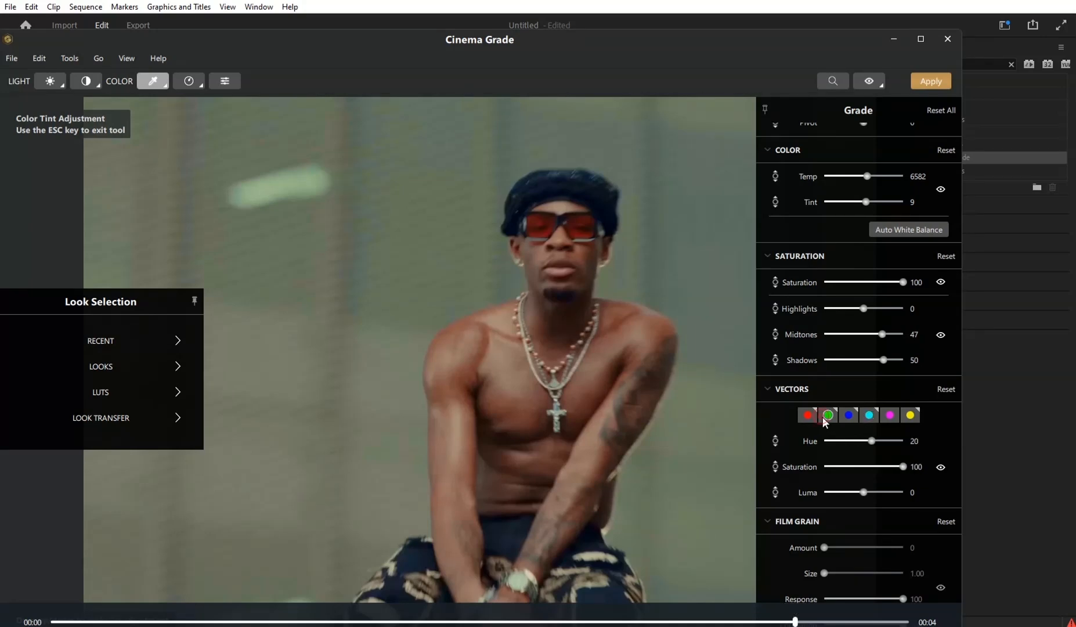
double_click(867, 440)
drag(871, 441, 876, 442)
click(870, 416)
mouse_move(863, 440)
mouse_down()
mouse_move(840, 438)
mouse_move(873, 442)
mouse_up()
drag(885, 439, 851, 446)
click(869, 440)
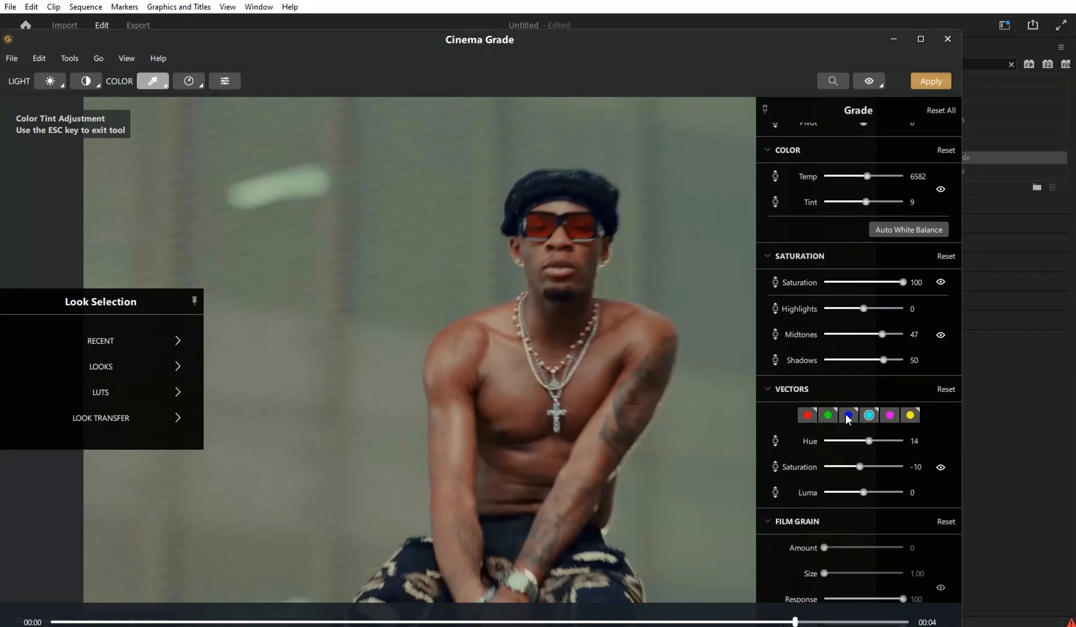
- Reduce the color tint to 6 and compare the grade with the original on the frame of the seated man
scroll(457, 301, down, 3)
click(836, 621)
click(713, 622)
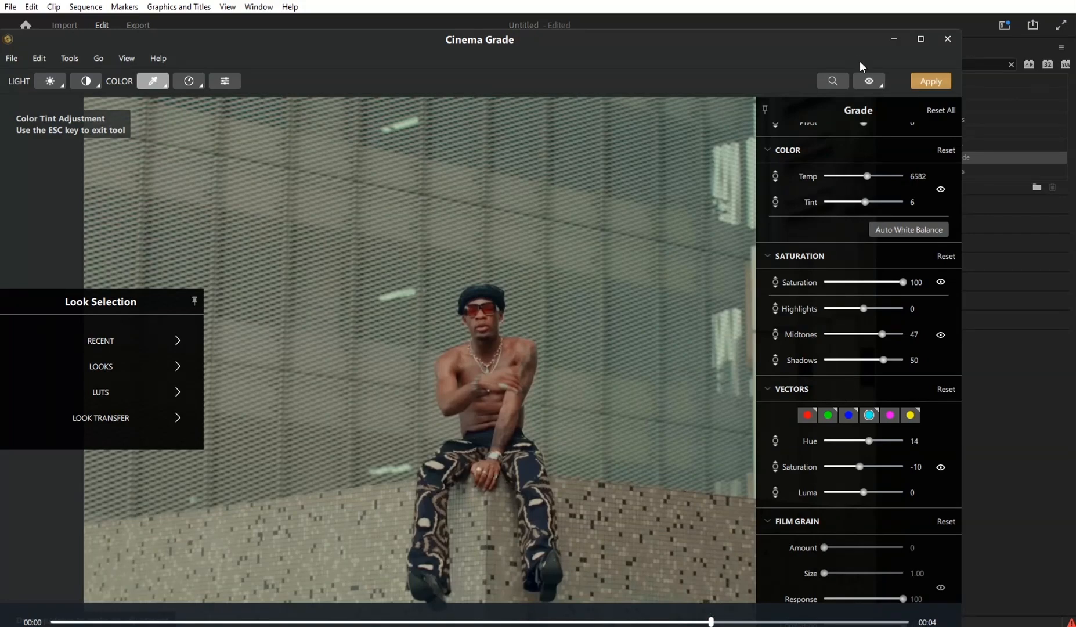
click(873, 77)
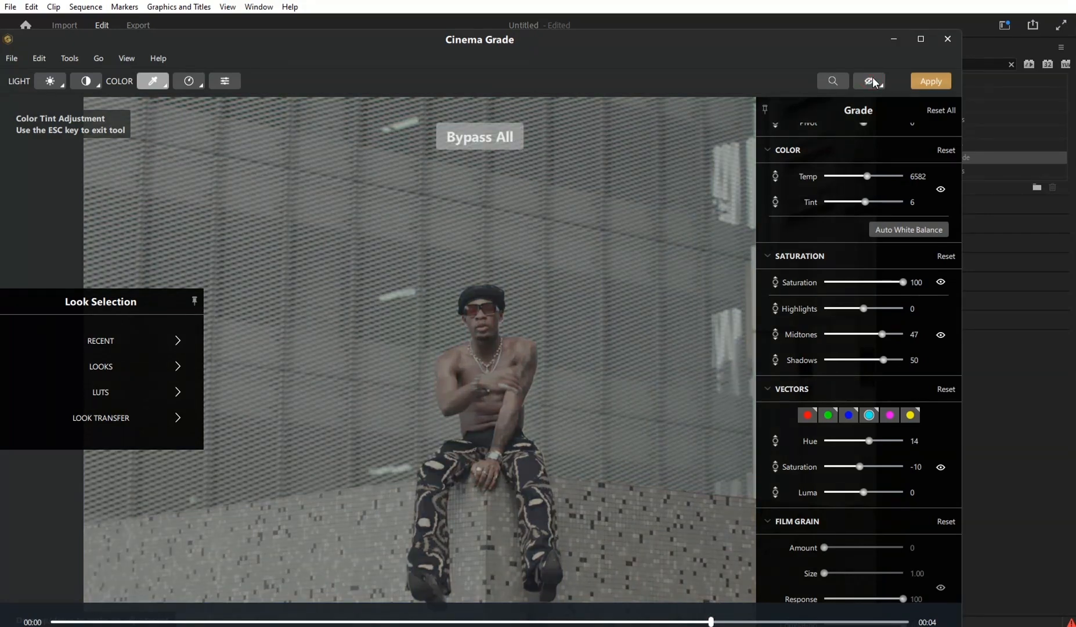
click(873, 76)
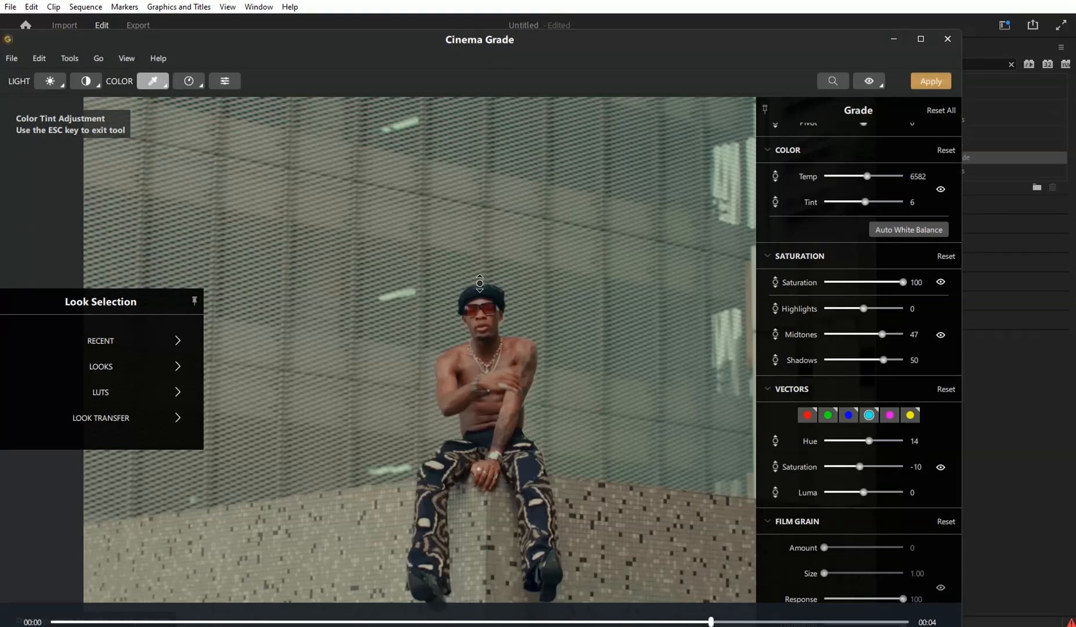
- Check the grade on the frames at 02:13, 00:23 and 00:12, and apply it to the clip
click(525, 621)
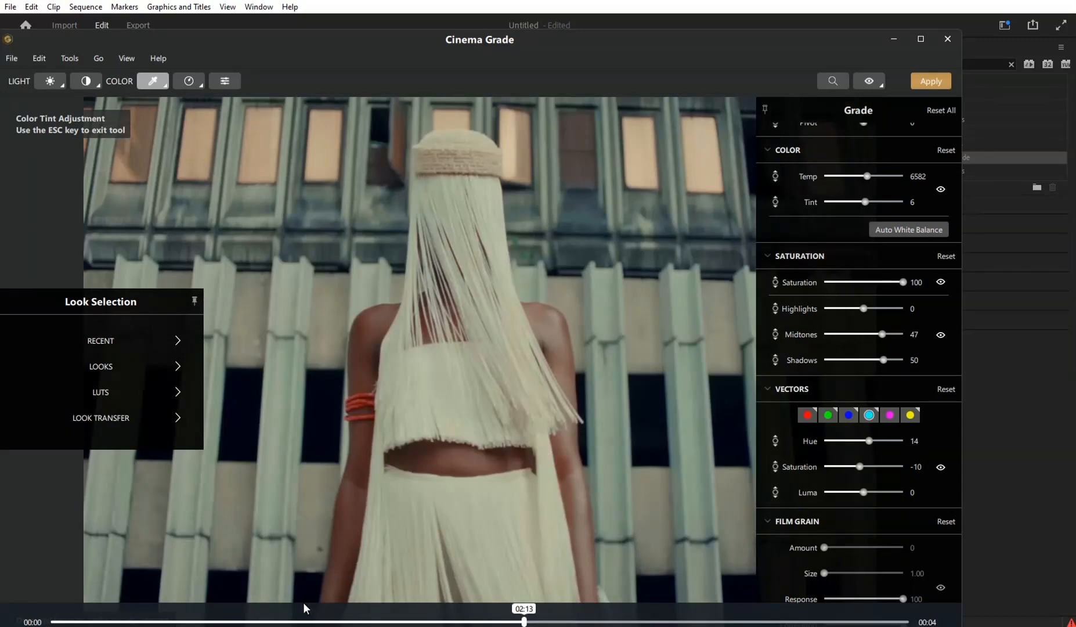
click(223, 621)
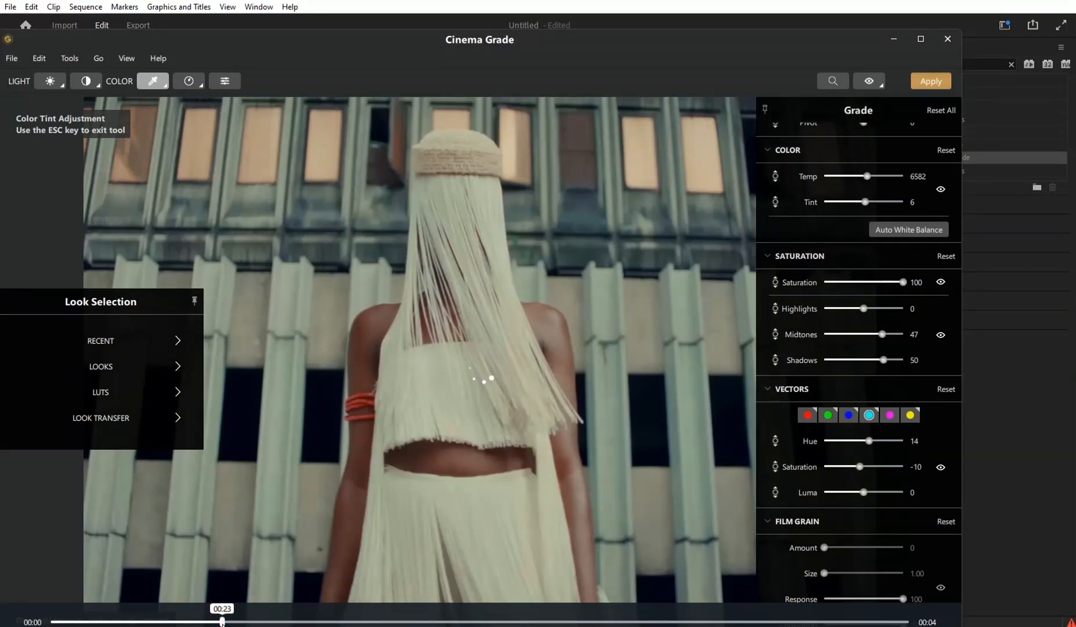
click(141, 621)
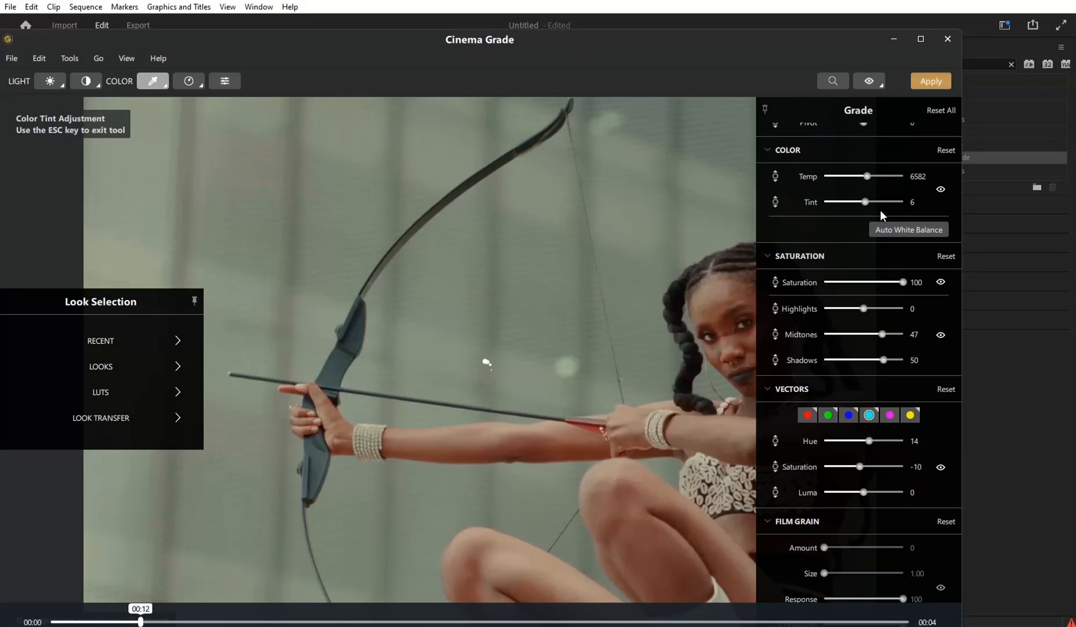
click(926, 82)
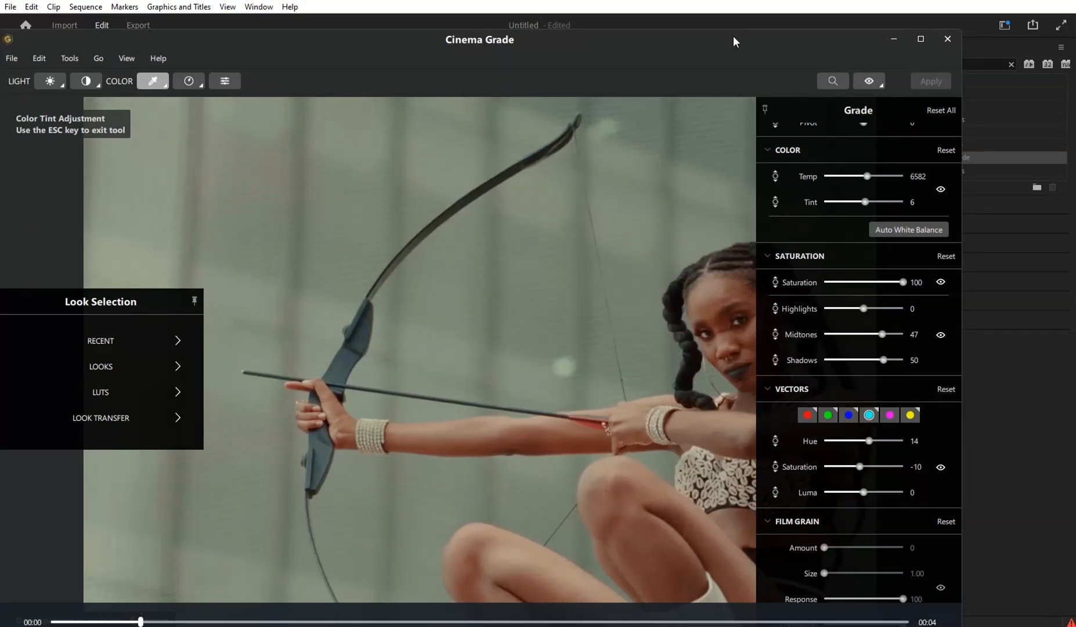
- Move the Cinema Grade window out of the way and switch back to the Premiere Pro program monitor
drag(732, 38, 695, 276)
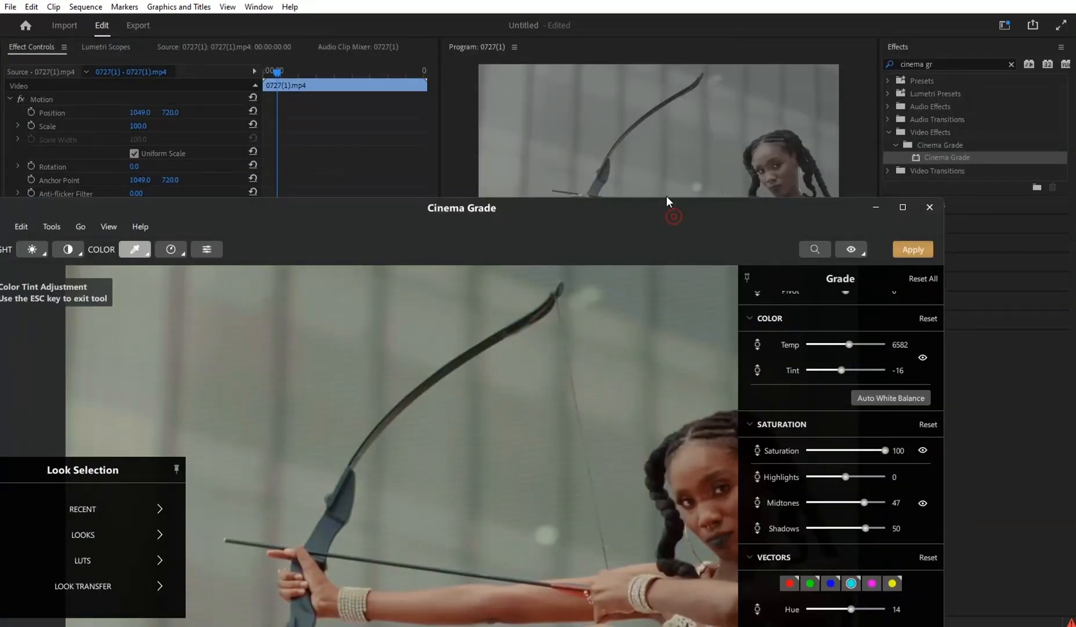
drag(667, 205, 750, 108)
click(748, 96)
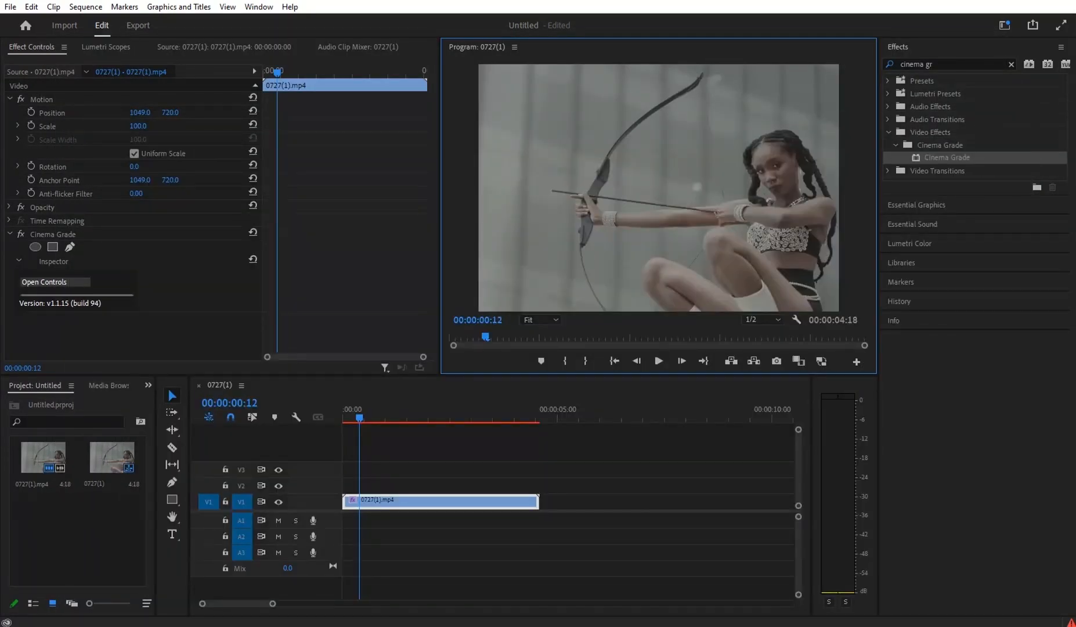